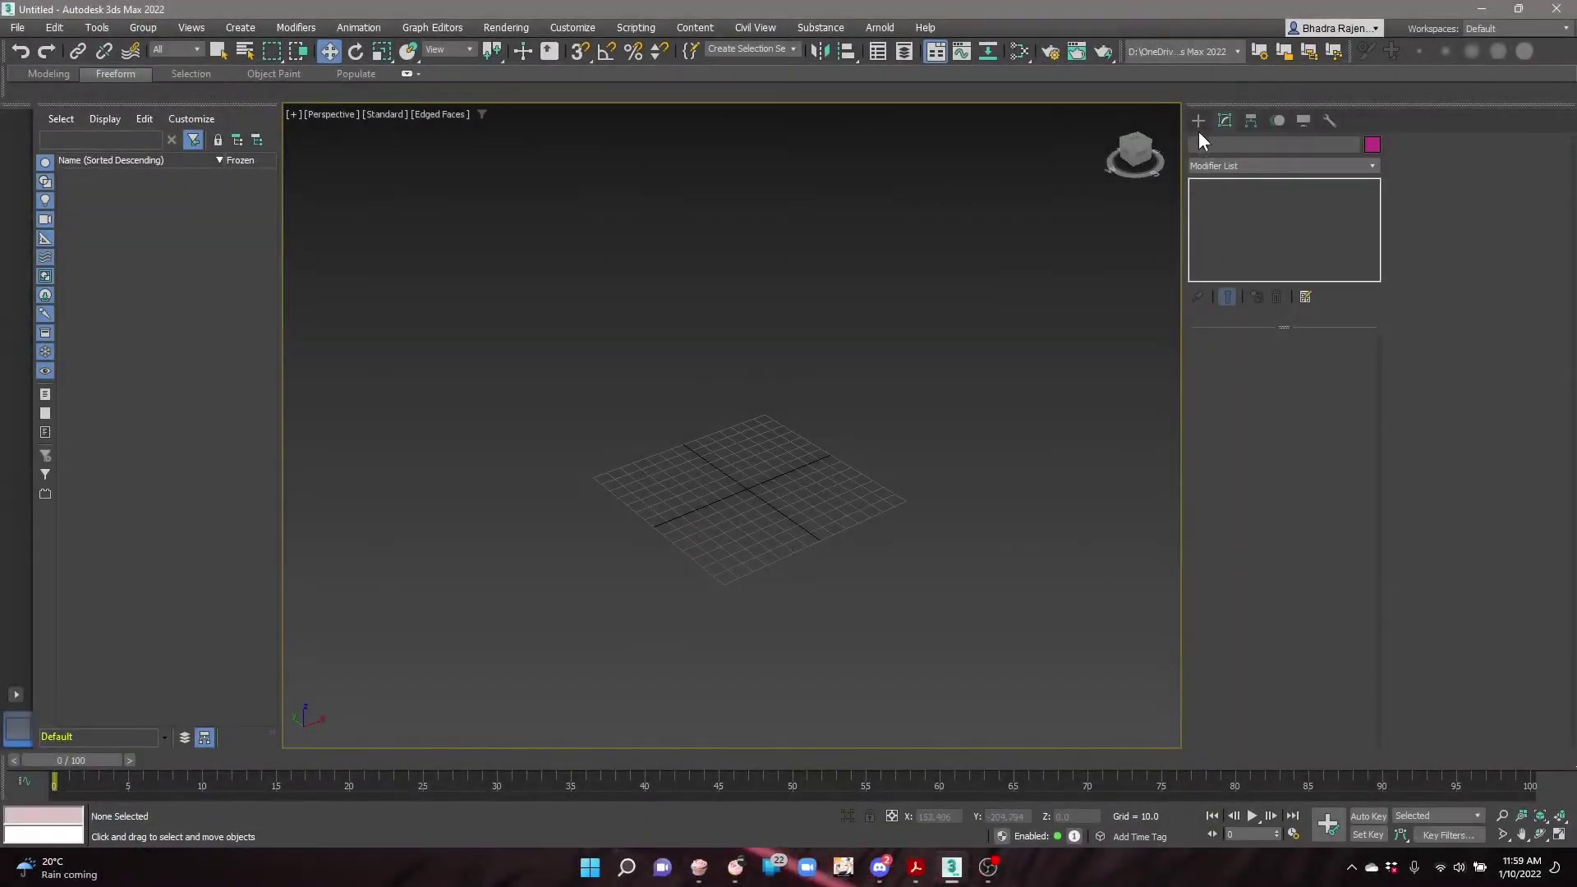
Drag out a standard primitive box on the grid to create Box001
click(1198, 123)
click(1198, 146)
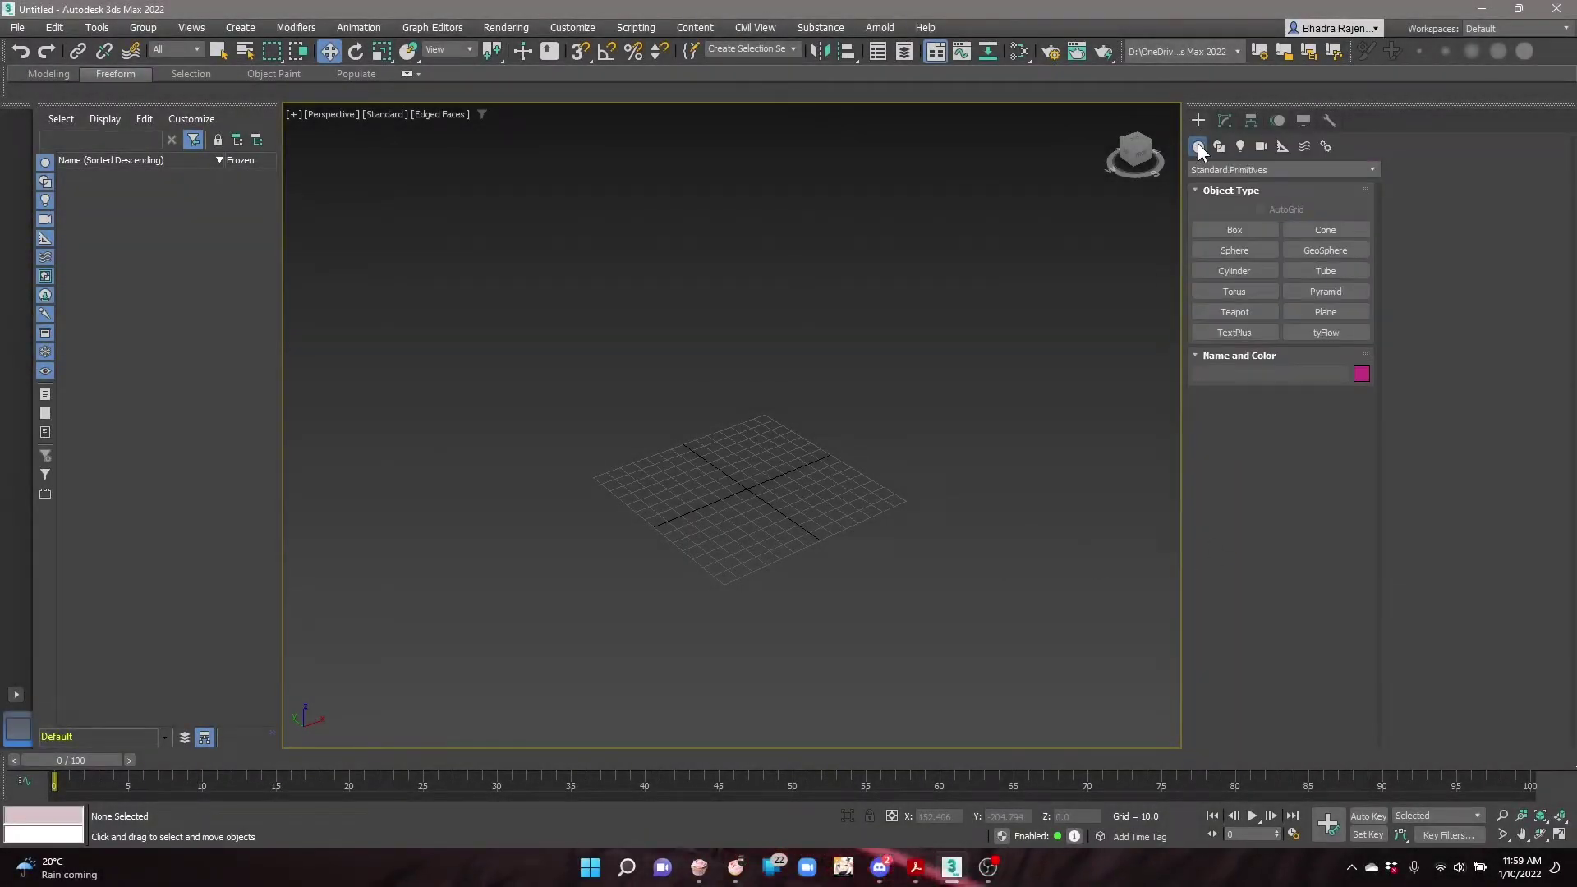
click(1235, 230)
middle_drag(978, 387, 984, 424)
drag(629, 541, 923, 563)
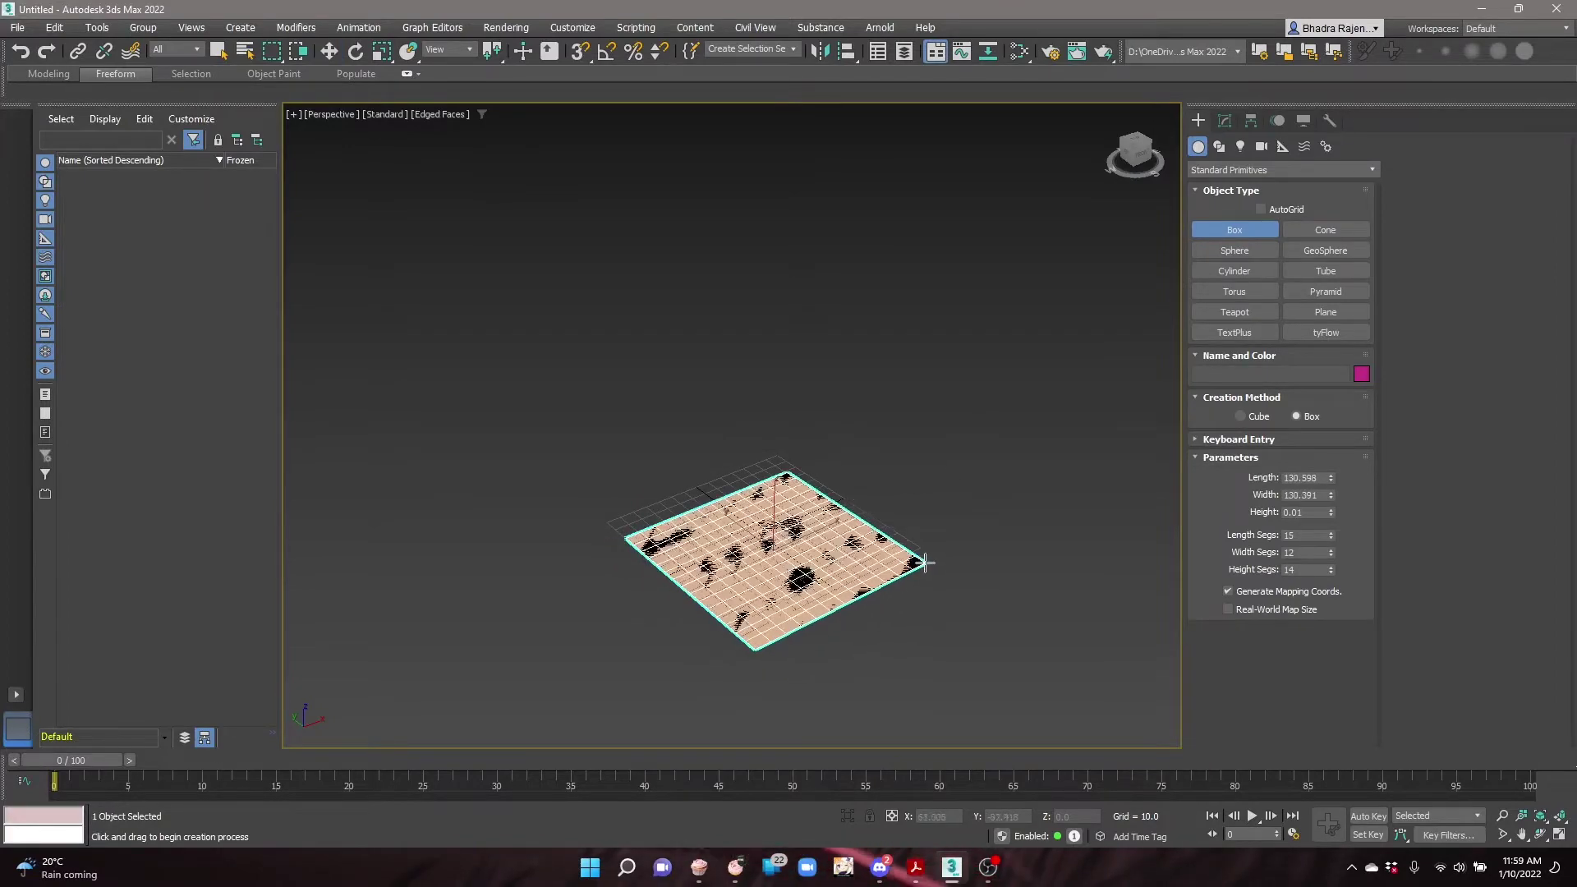
click(924, 533)
scroll(924, 556, down, 3)
middle_drag(932, 501, 852, 510)
Set the box's Length to 34, Width to 36 and Height to 200
click(1317, 479)
text(34)
click(1291, 495)
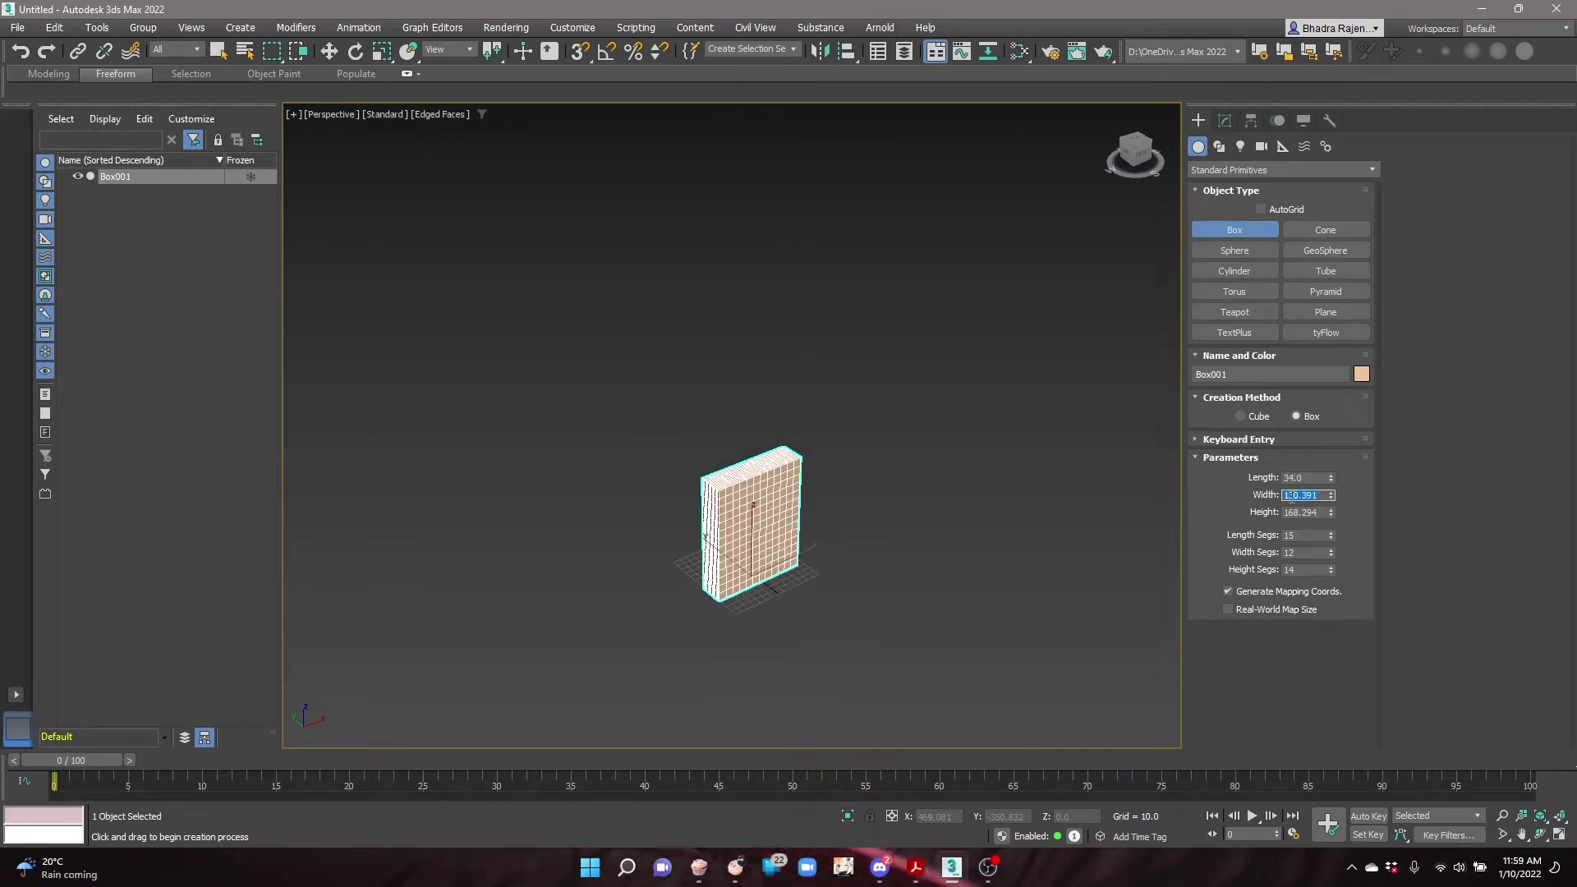
click(1308, 513)
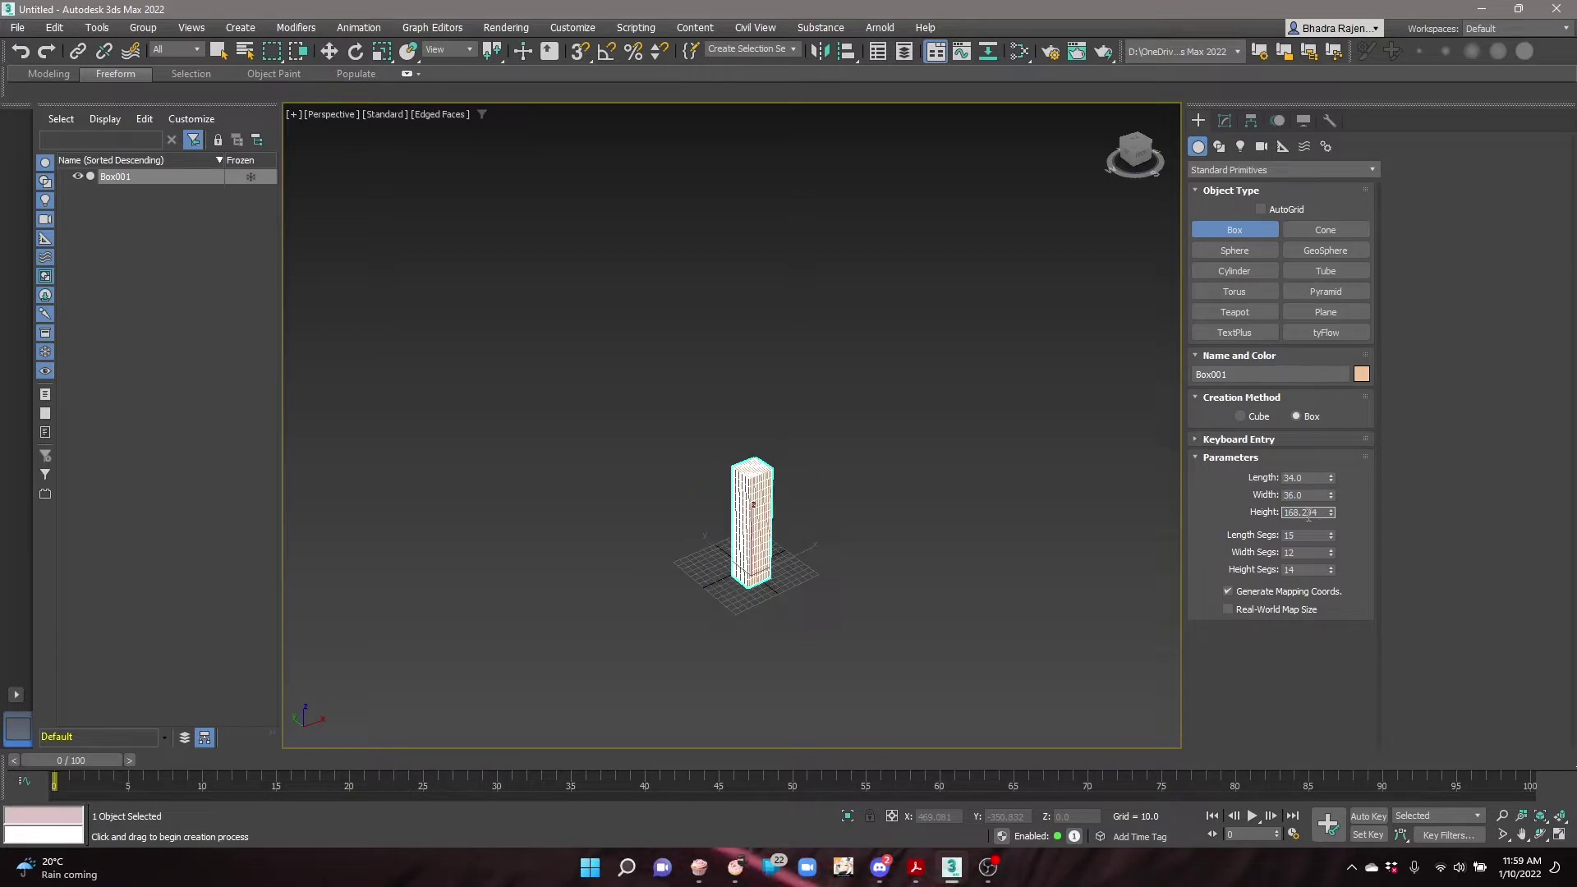
text(200)
key(Return)
Give Box001 Length Segs 17, Width Segs 18 and Height Segs 40
scroll(668, 520, up, 5)
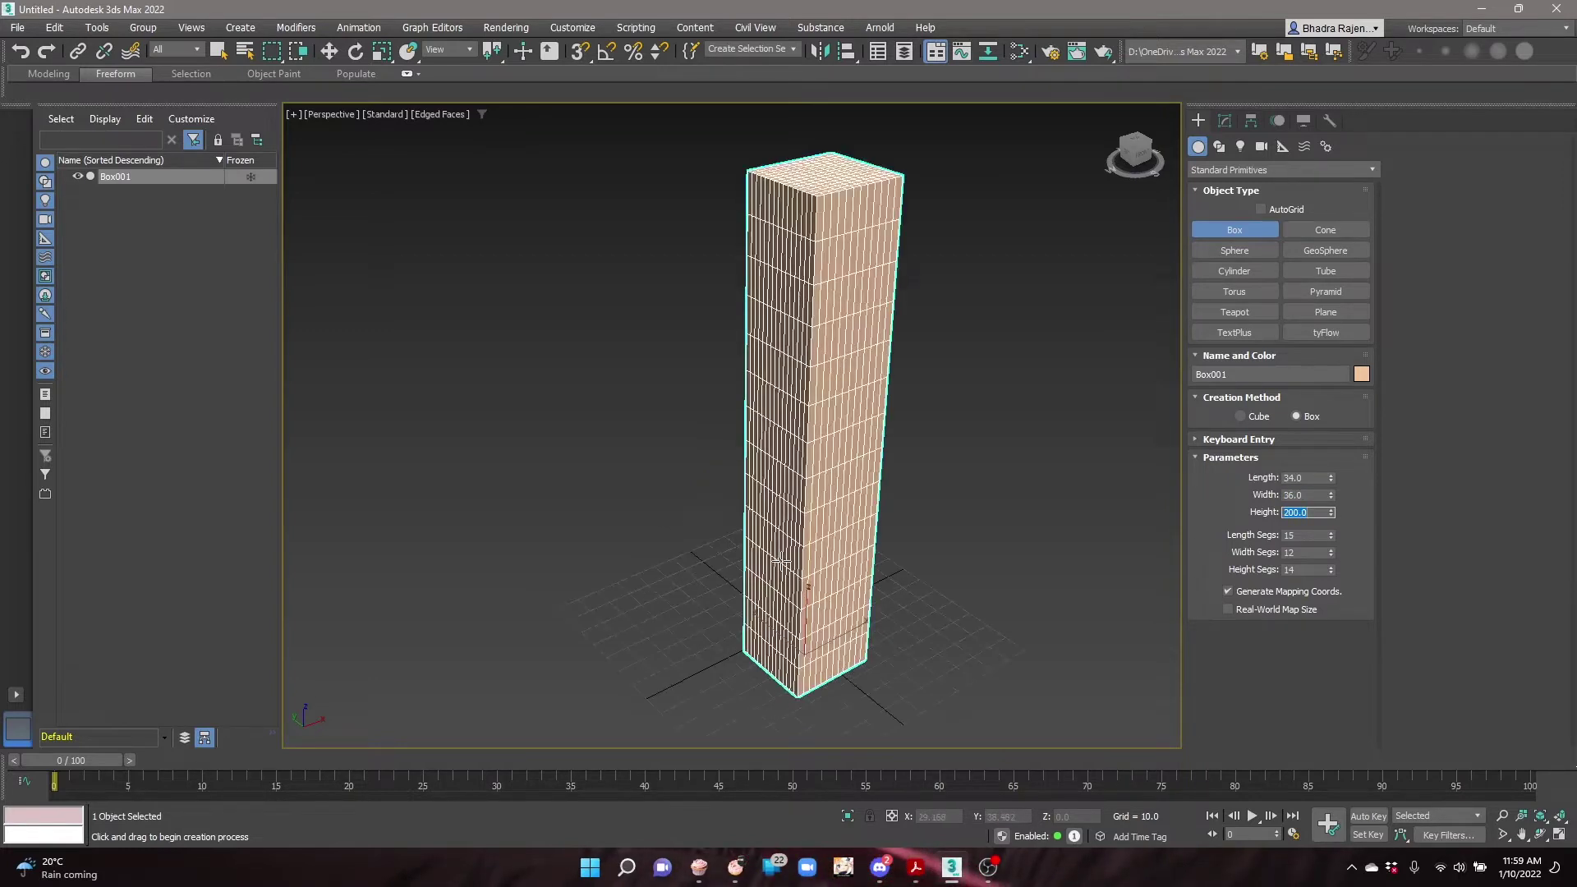
middle_drag(943, 520, 887, 540)
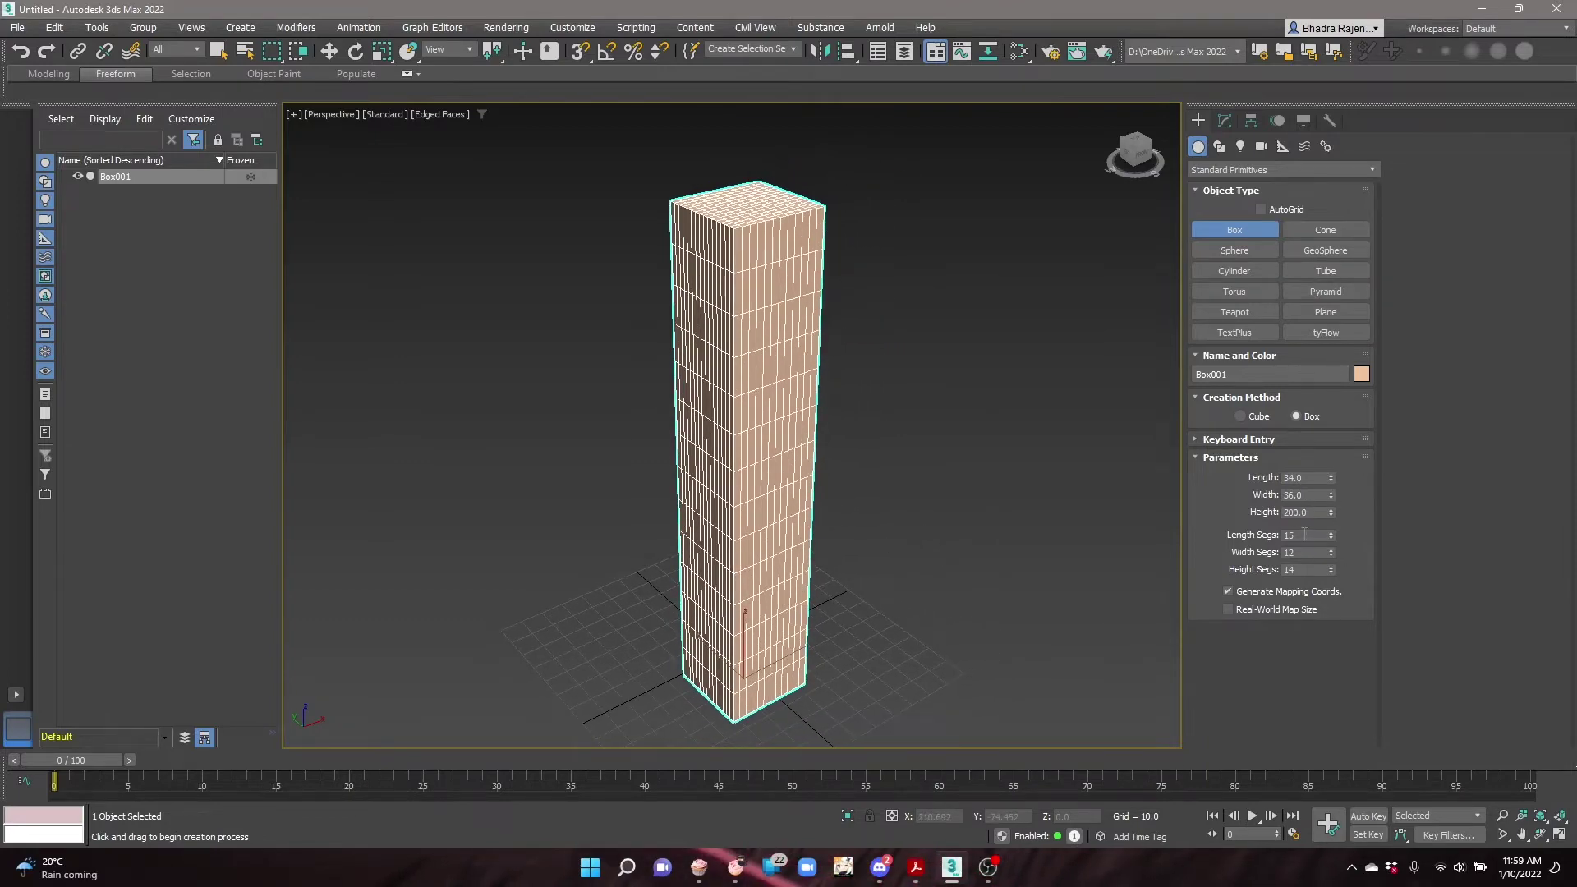
double_click(1304, 534)
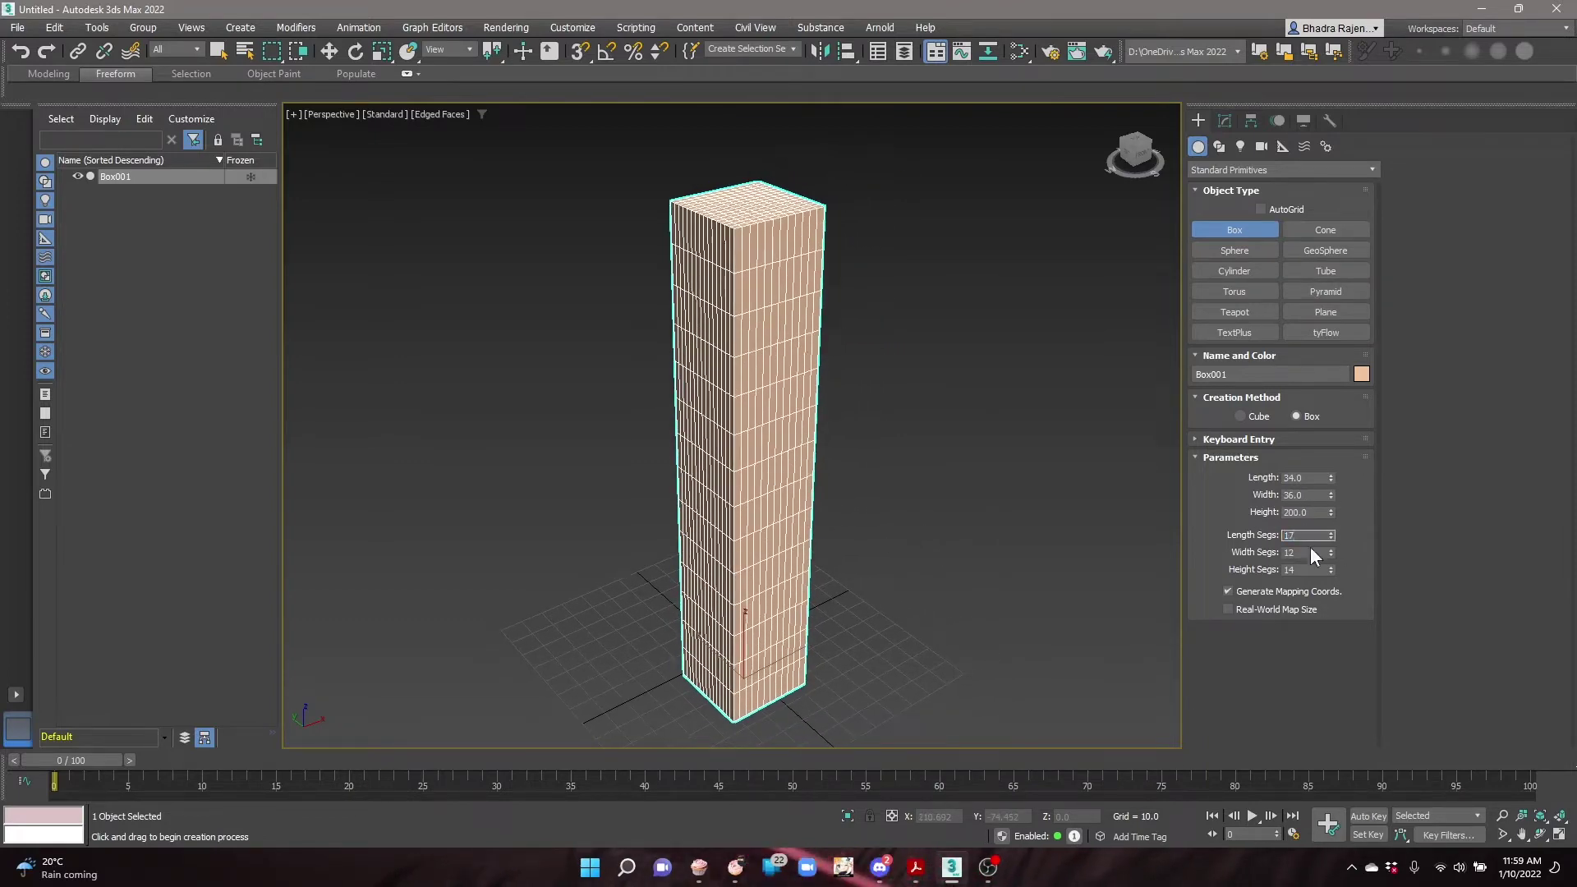
key(Tab)
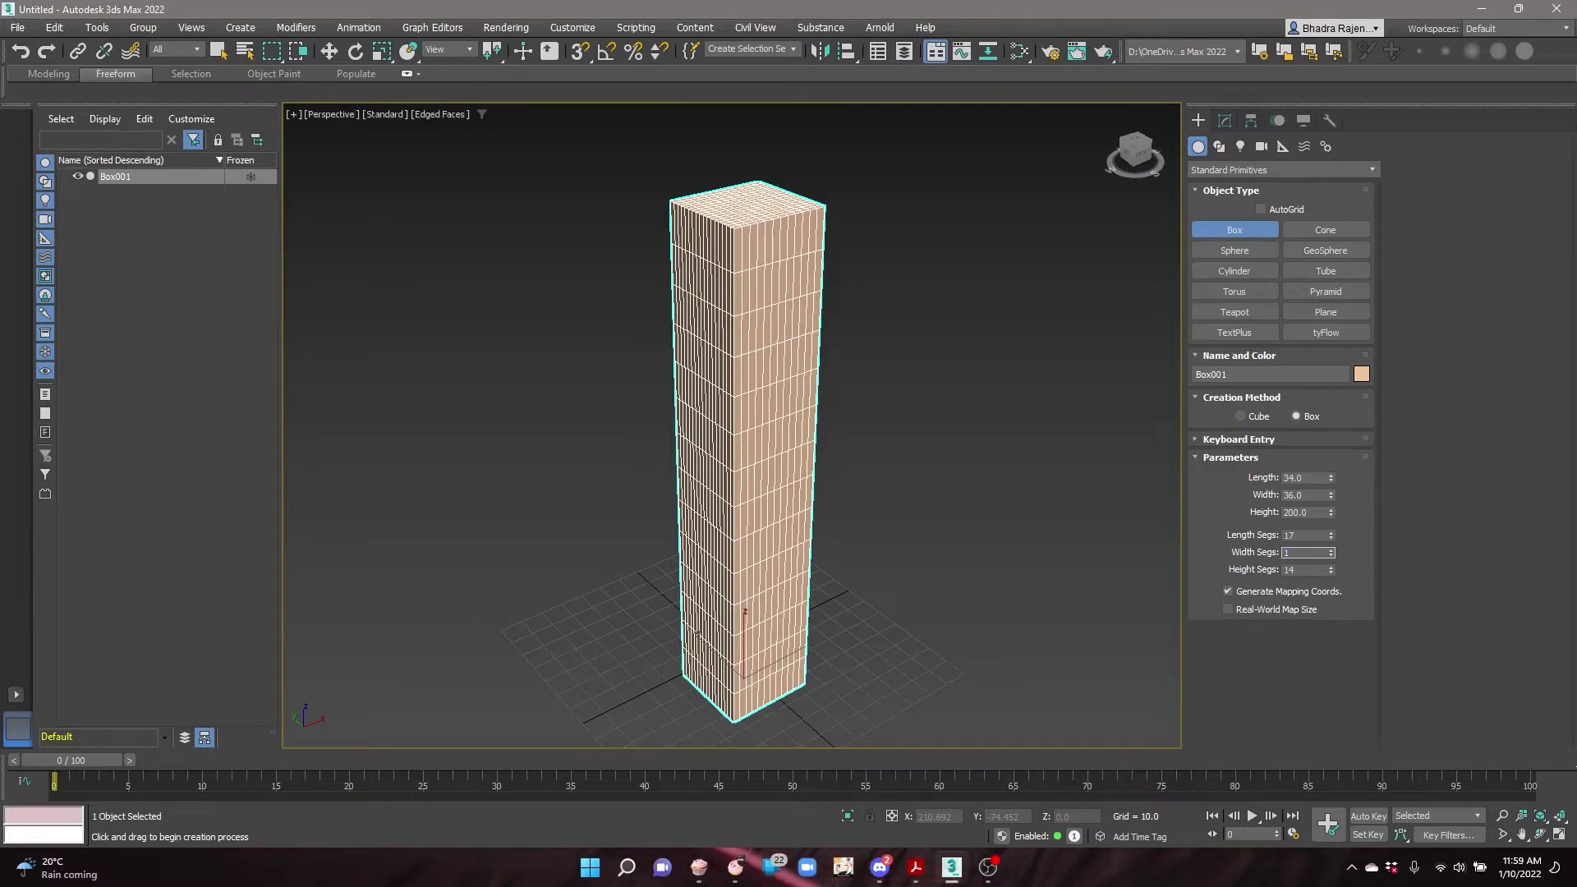
key(Tab)
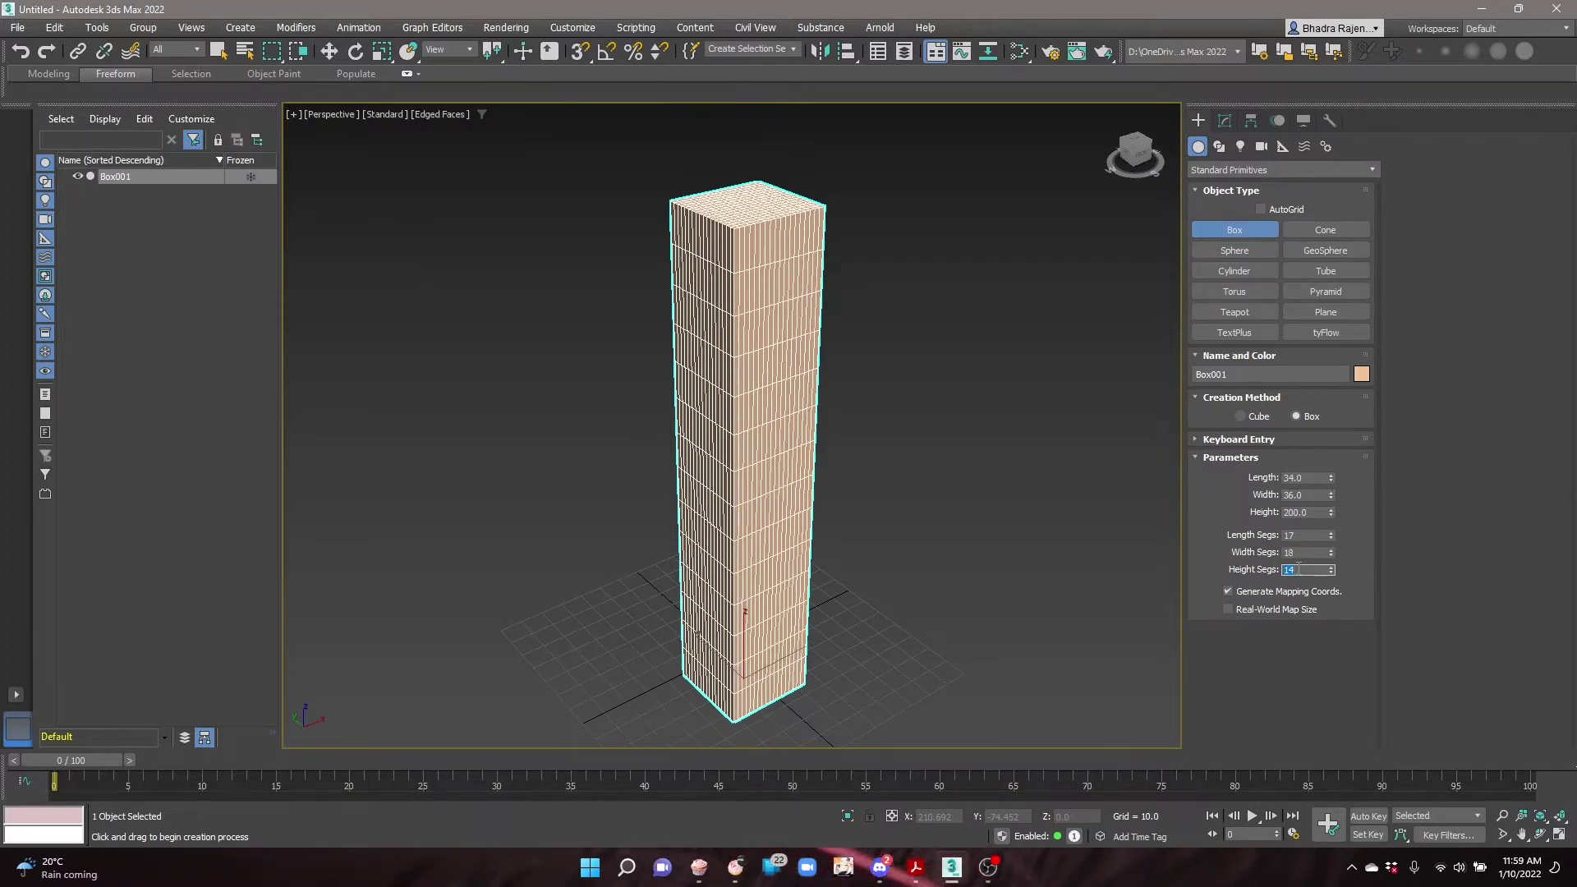
text(40)
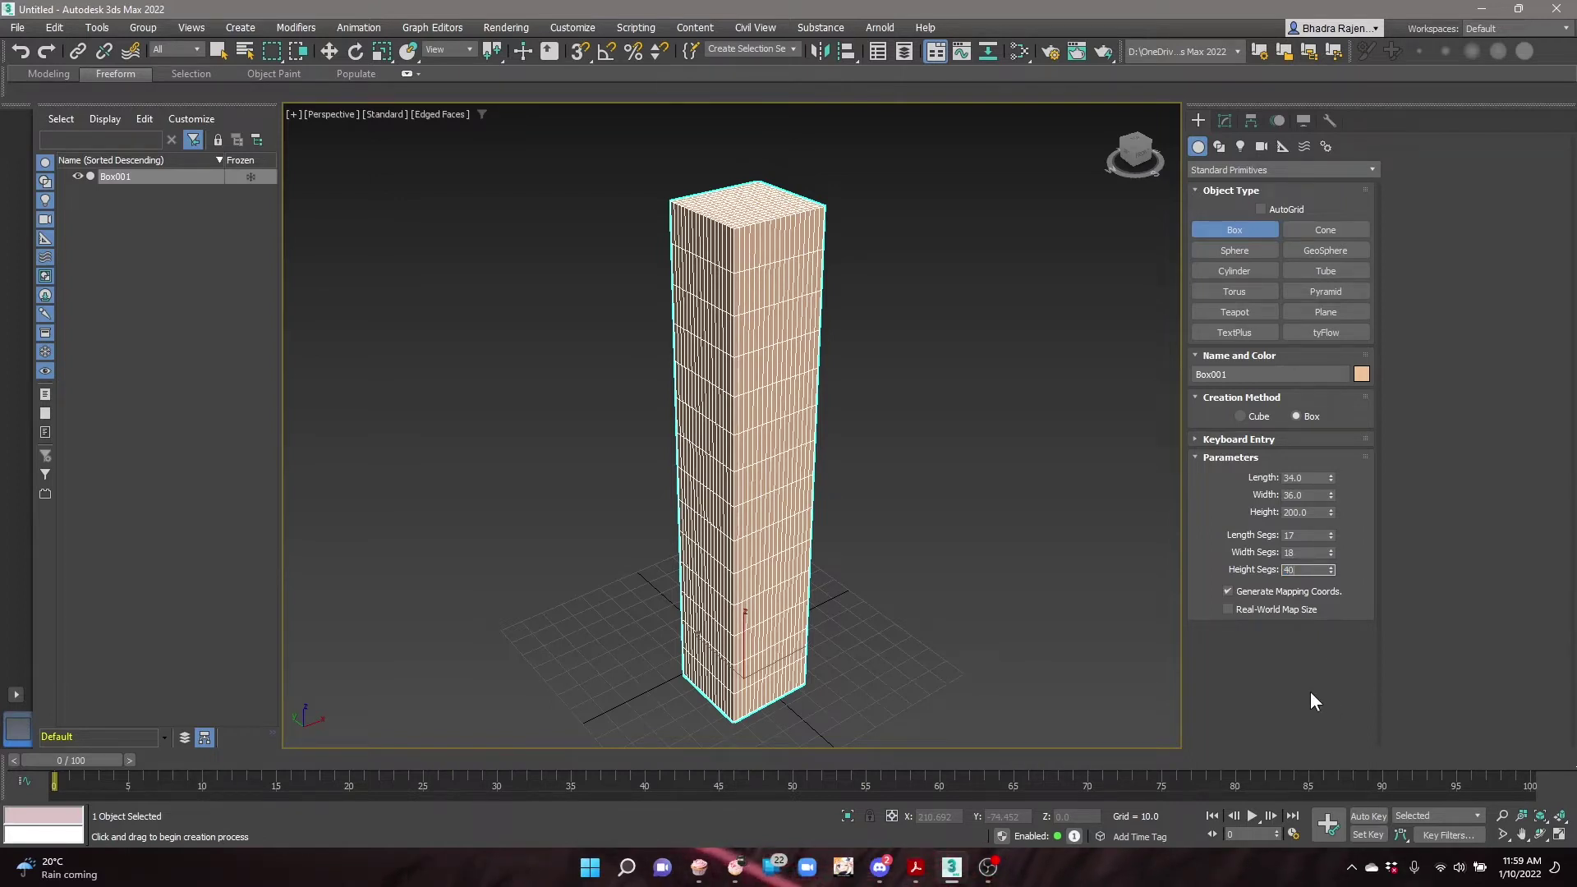
key(Return)
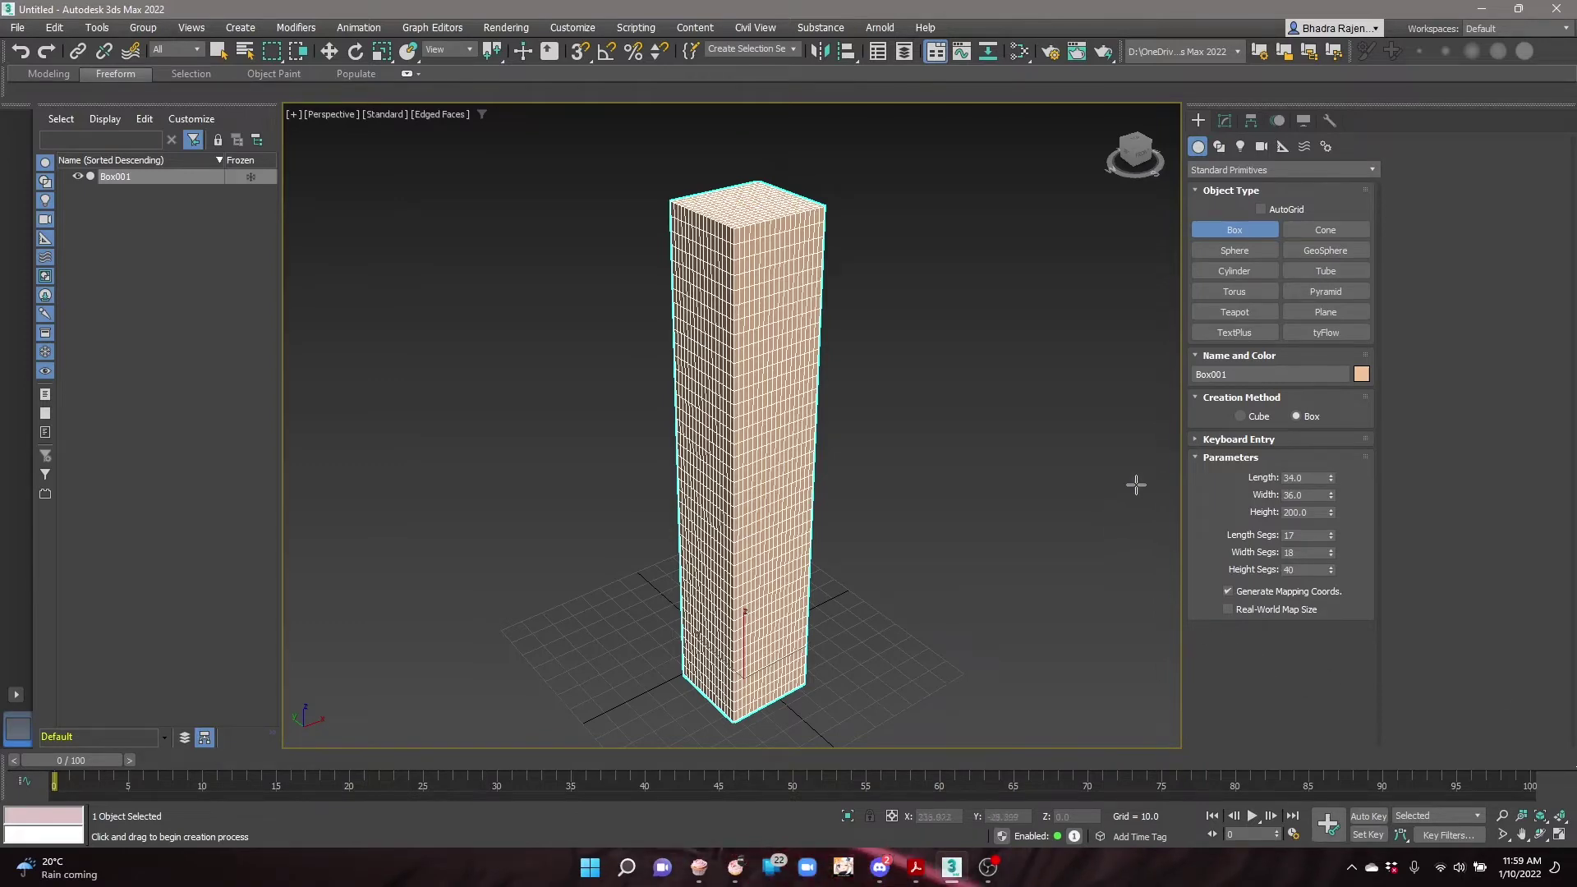
Apply an FFD 3x3x3 modifier to Box001 from the Modify panel's Modifier List
click(1224, 121)
click(1238, 165)
scroll(1249, 332, down, 5)
key(f)
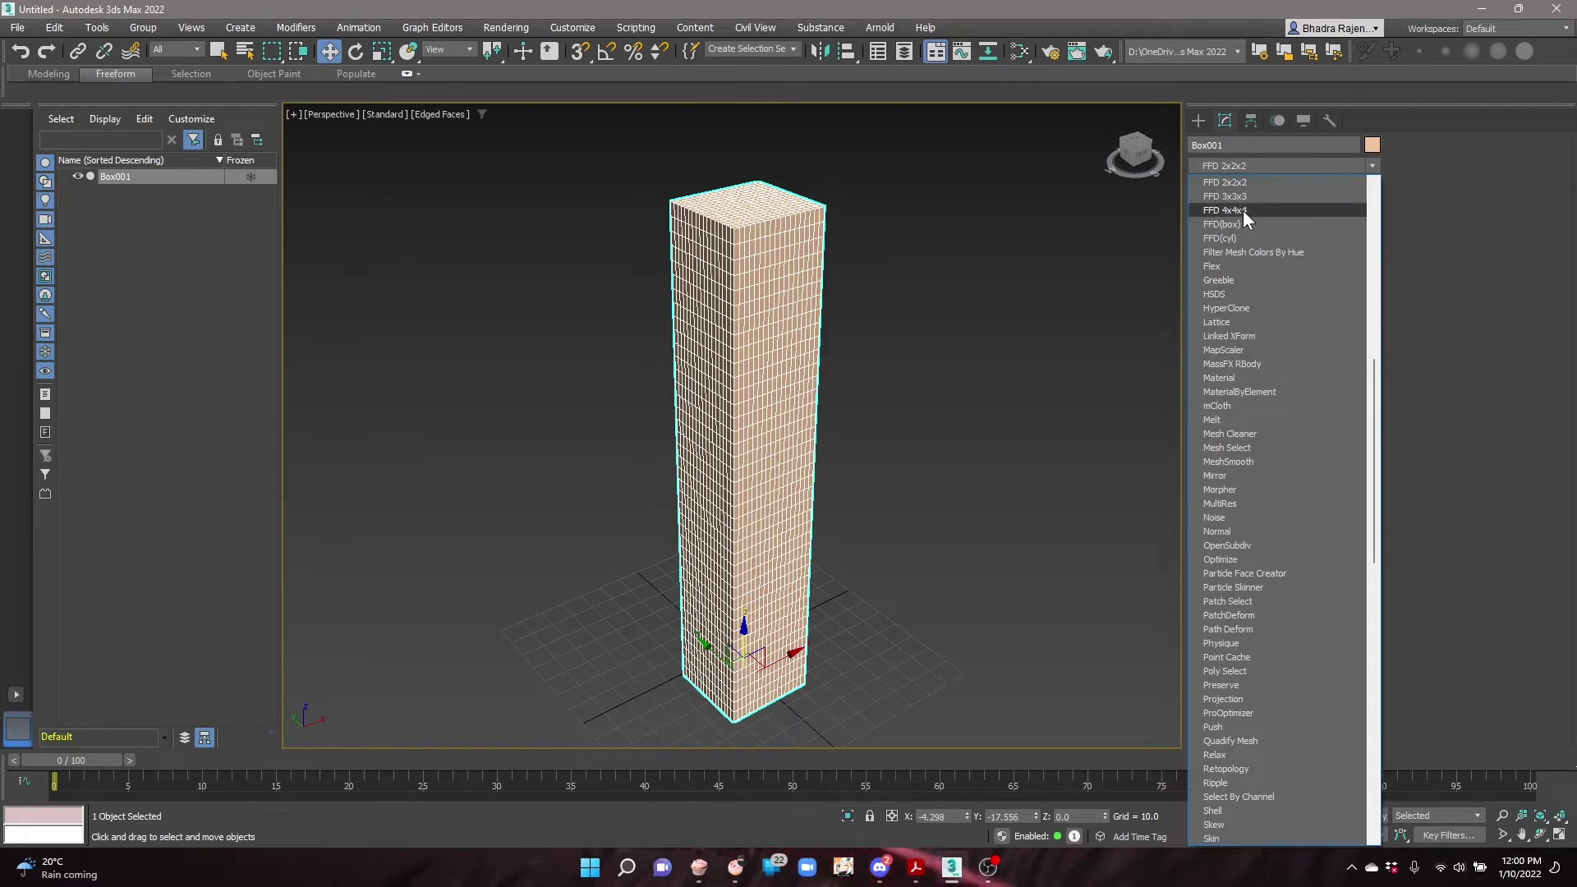
click(1239, 199)
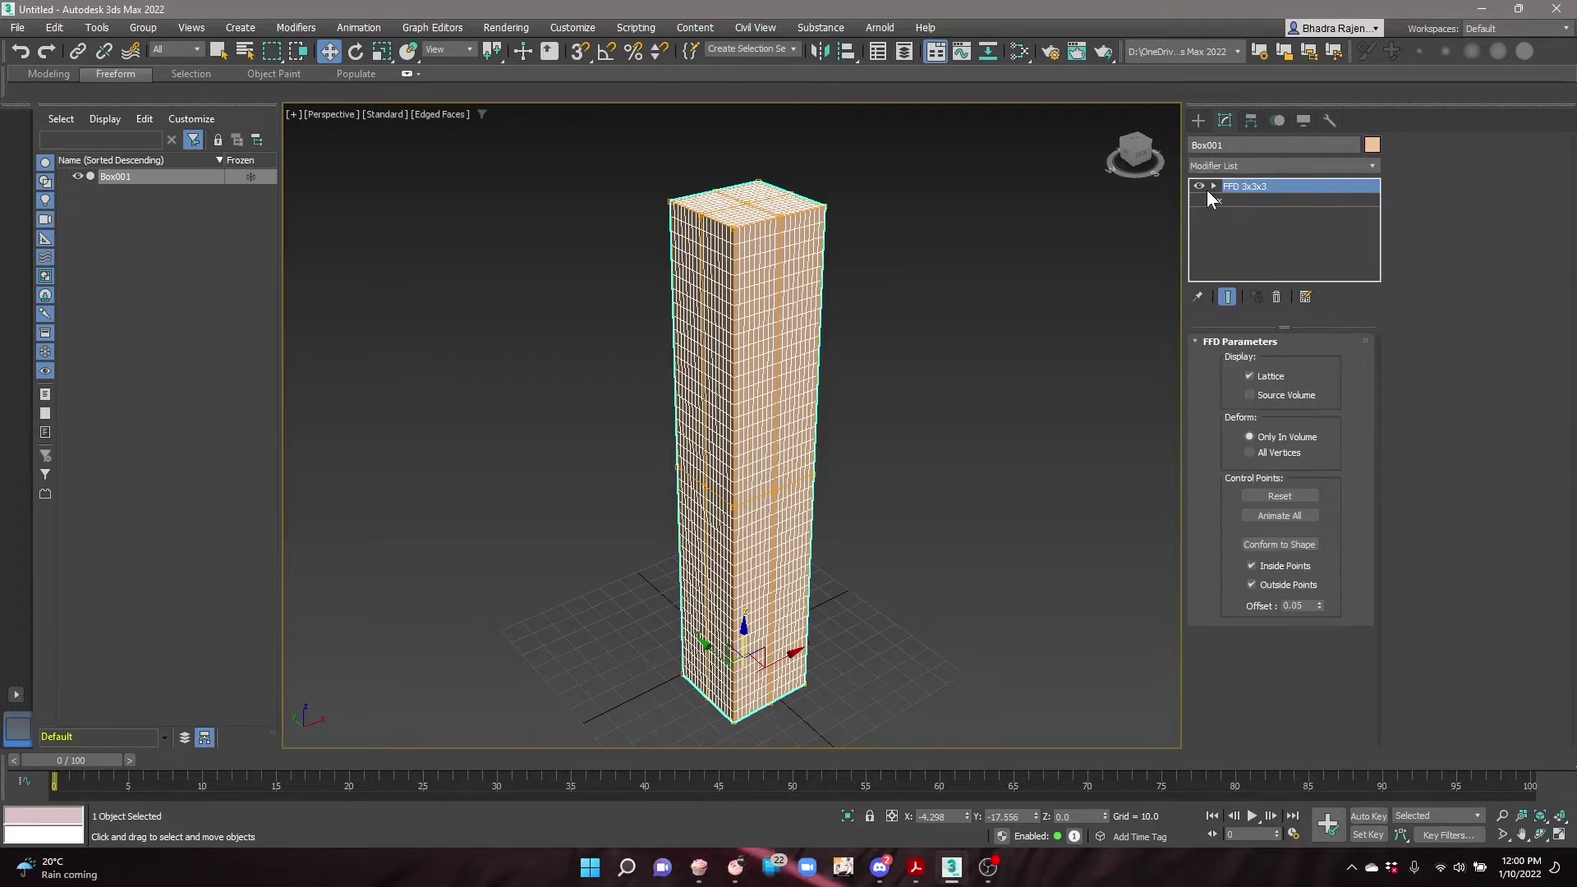
Enter FFD Control Points mode and select the lattice points at the tower's base
click(1212, 187)
click(1254, 200)
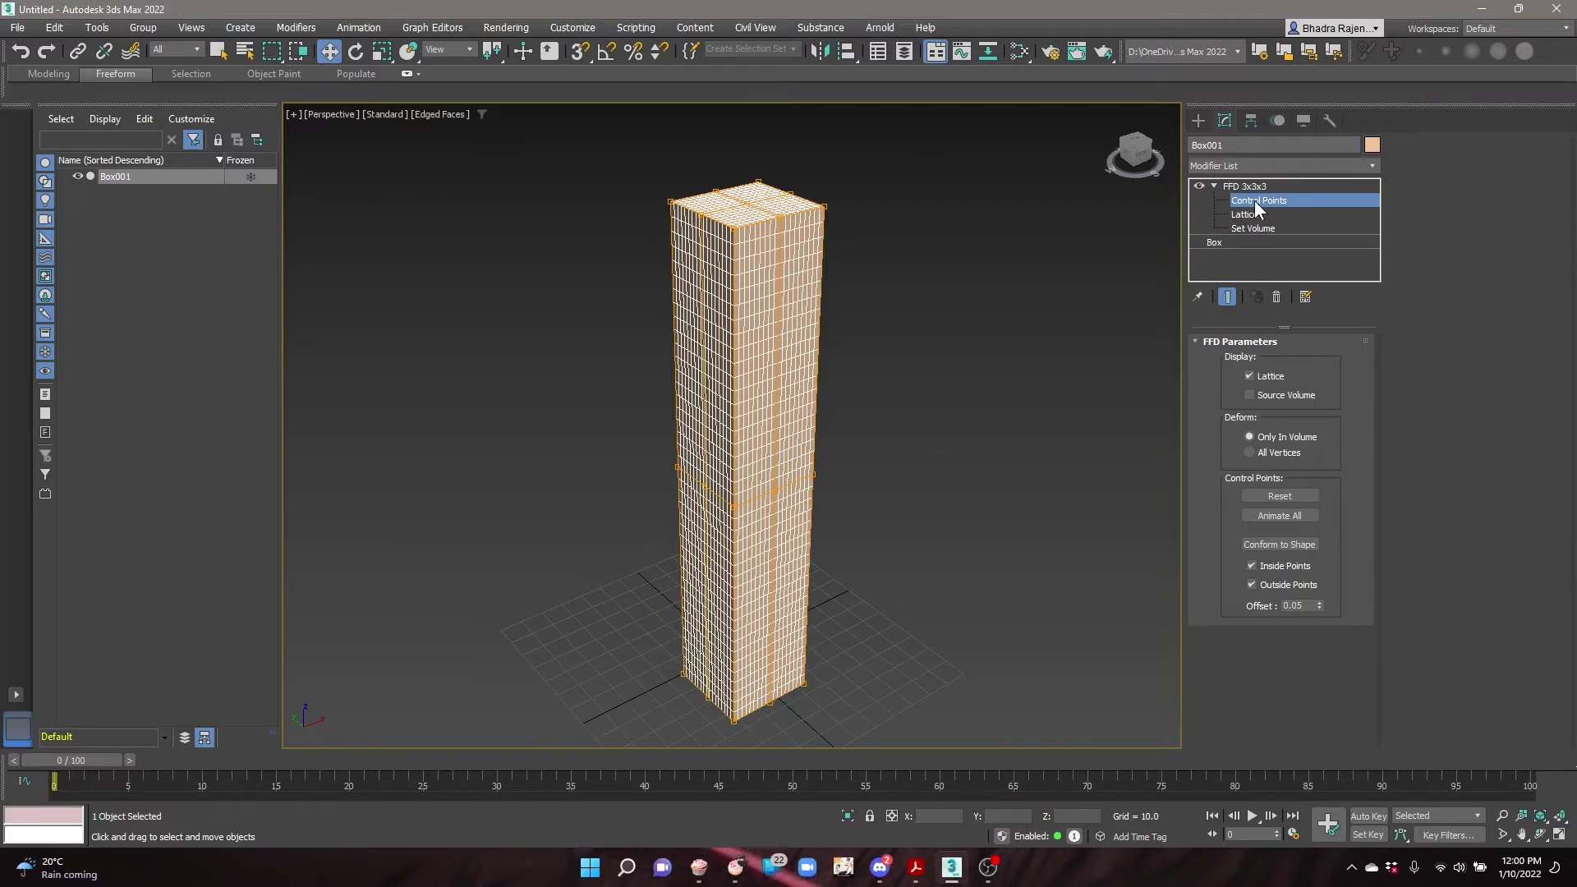
alt+middle_drag(1020, 588, 978, 527)
scroll(926, 425, up, 5)
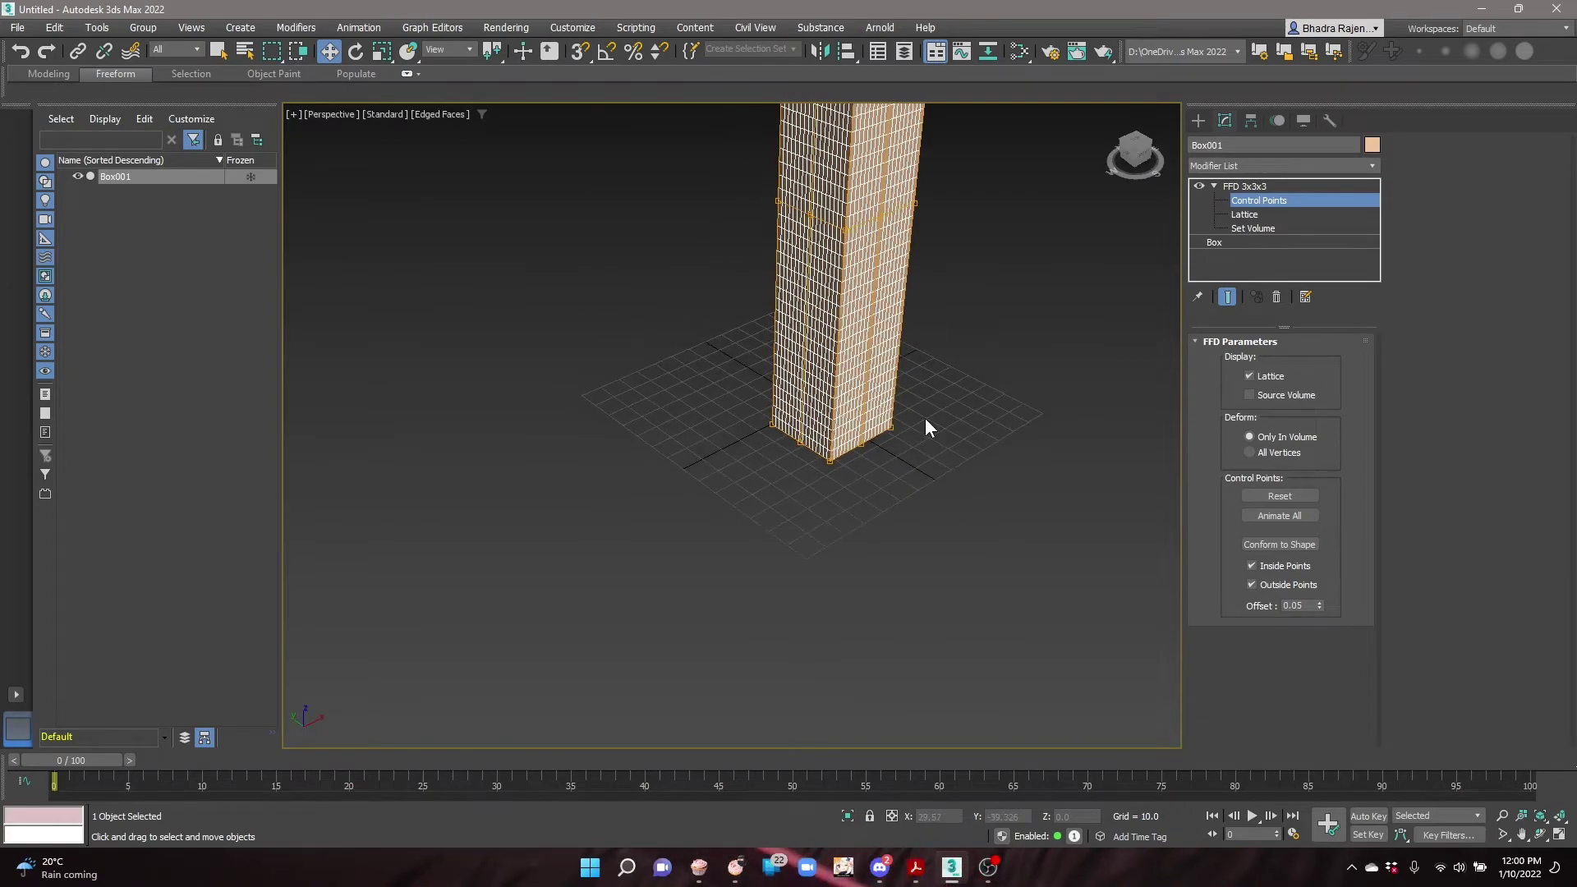
drag(840, 567, 605, 410)
drag(1150, 374, 989, 496)
alt+middle_drag(989, 496, 812, 474)
scroll(947, 500, down, 2)
scroll(812, 474, up, 4)
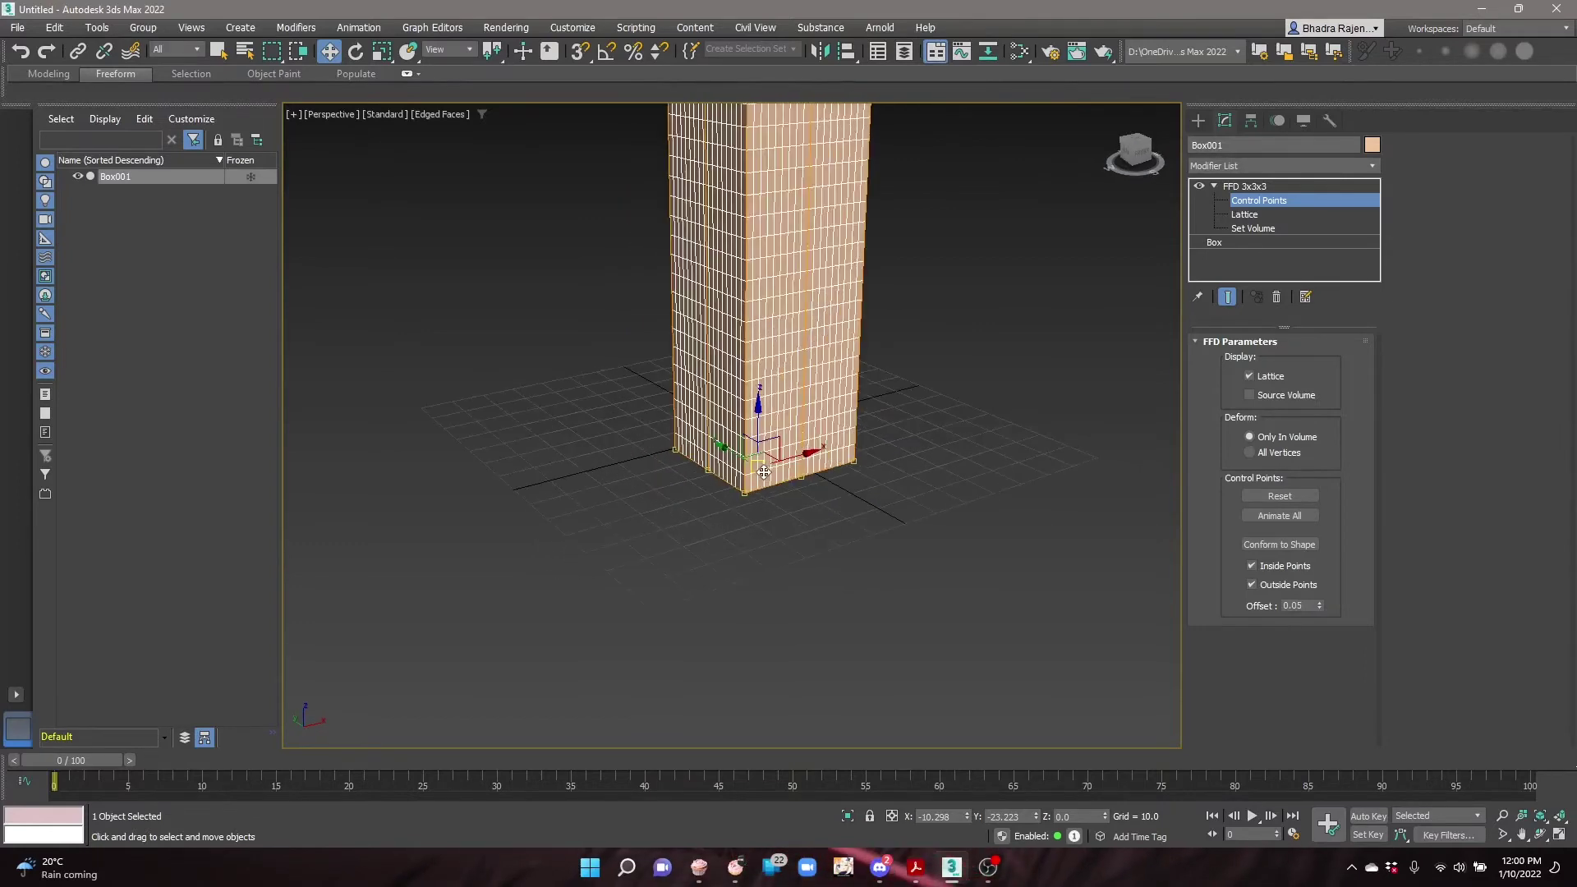
Reselect the left base-edge control points and drag them outward to widen the base
click(801, 542)
drag(907, 517, 893, 579)
scroll(834, 584, down, 5)
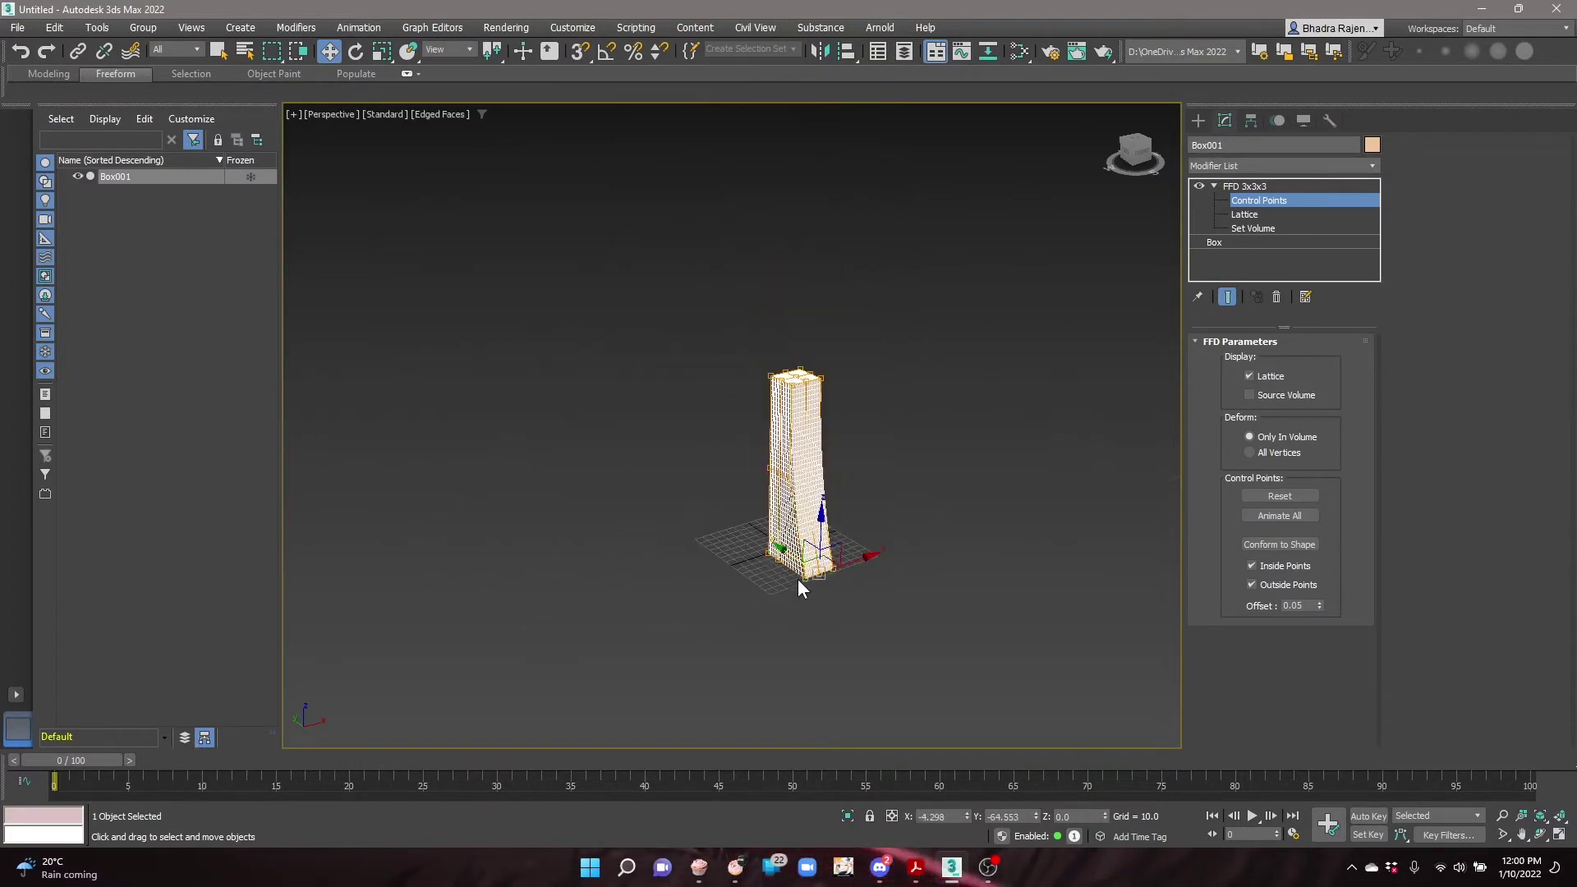
scroll(798, 580, up, 5)
click(810, 593)
click(829, 578)
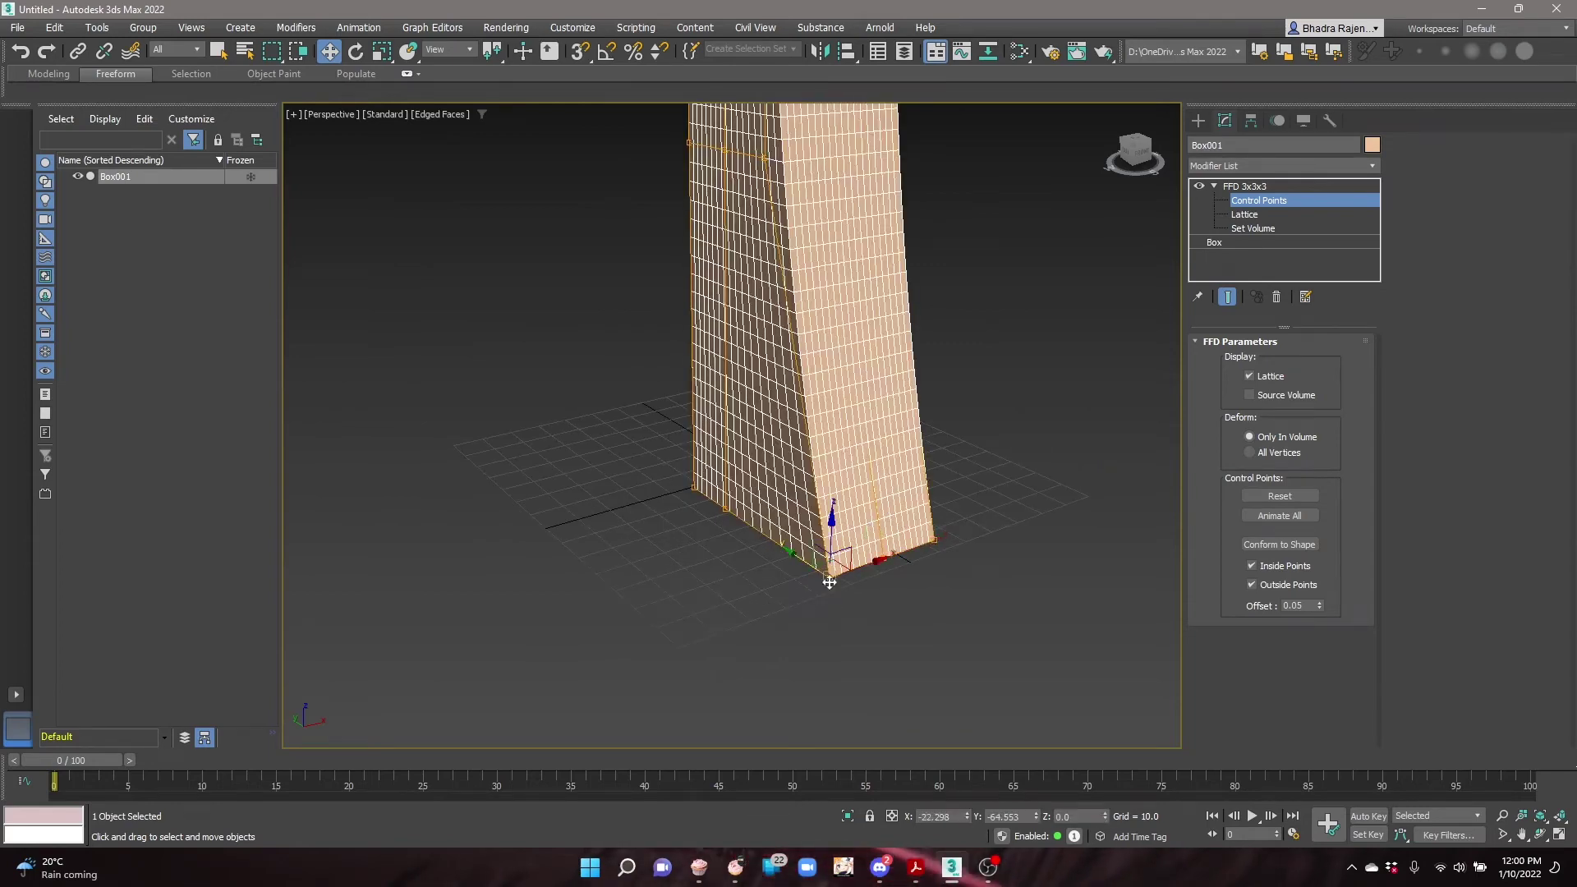
click(712, 499)
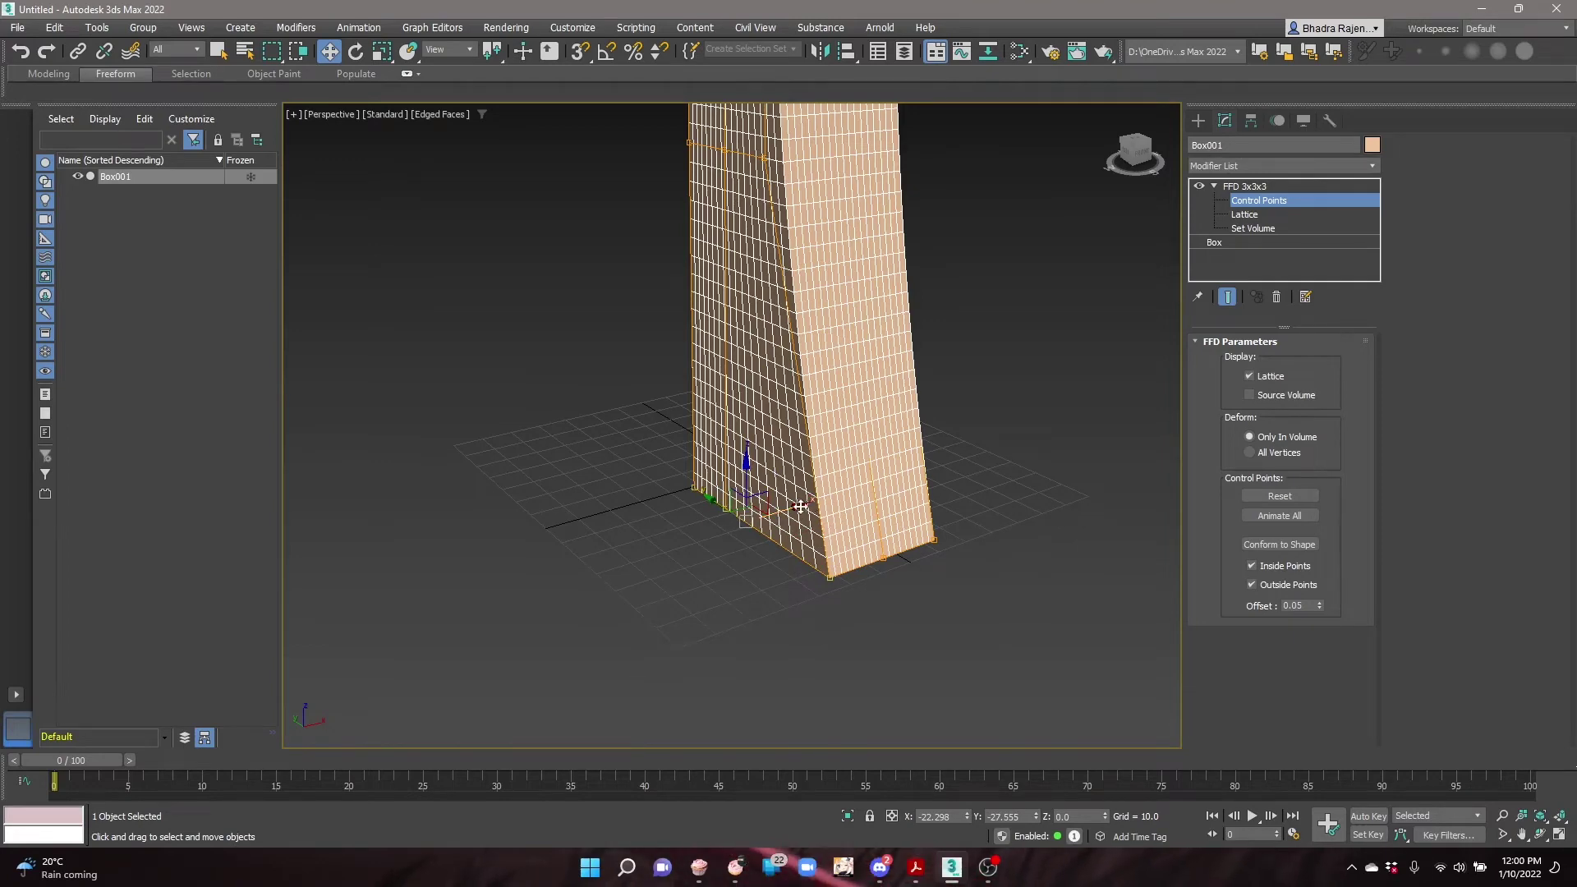
drag(803, 509, 618, 554)
Widen the base further to the left, then select the bottom lattice points from the front
scroll(737, 583, down, 5)
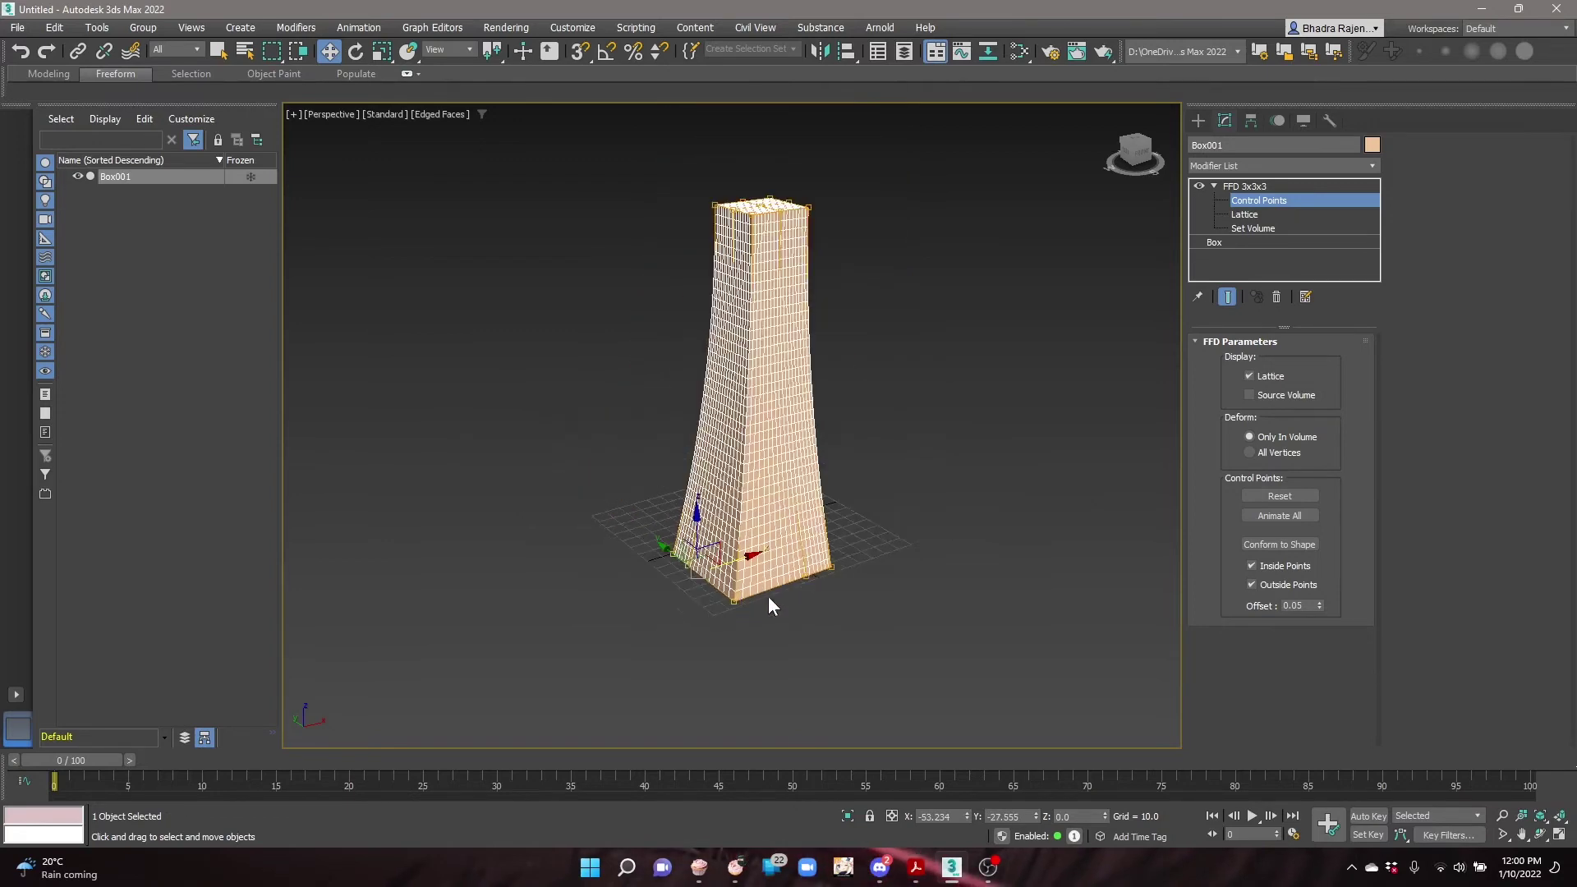
alt+middle_drag(773, 598, 795, 647)
drag(766, 550, 721, 549)
click(817, 616)
alt+middle_drag(904, 652, 830, 640)
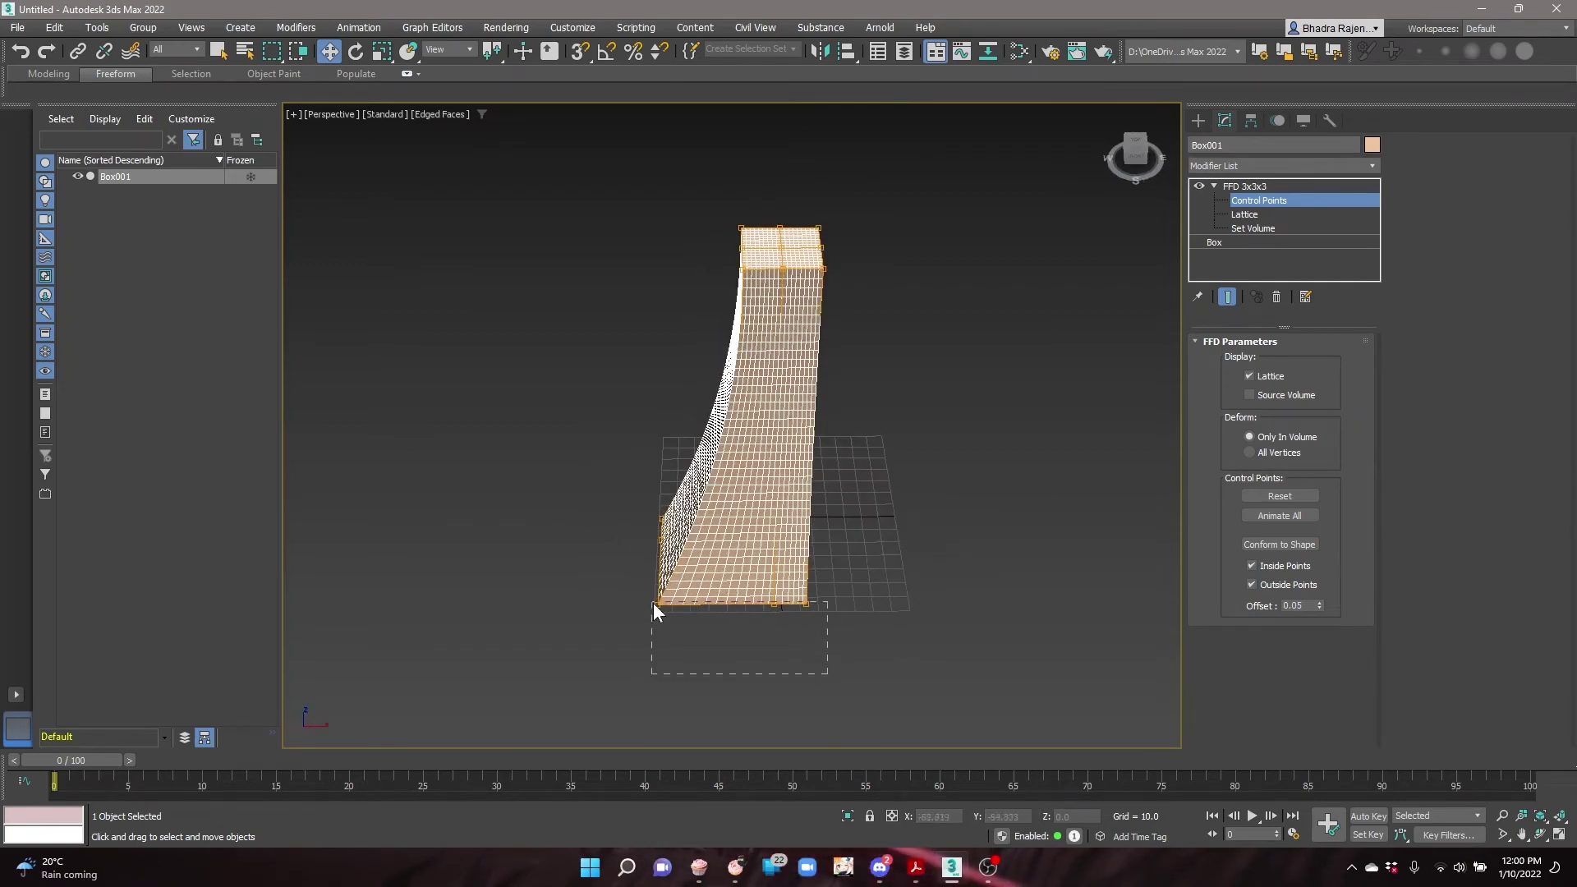
drag(644, 597, 749, 622)
alt+middle_drag(735, 632, 817, 598)
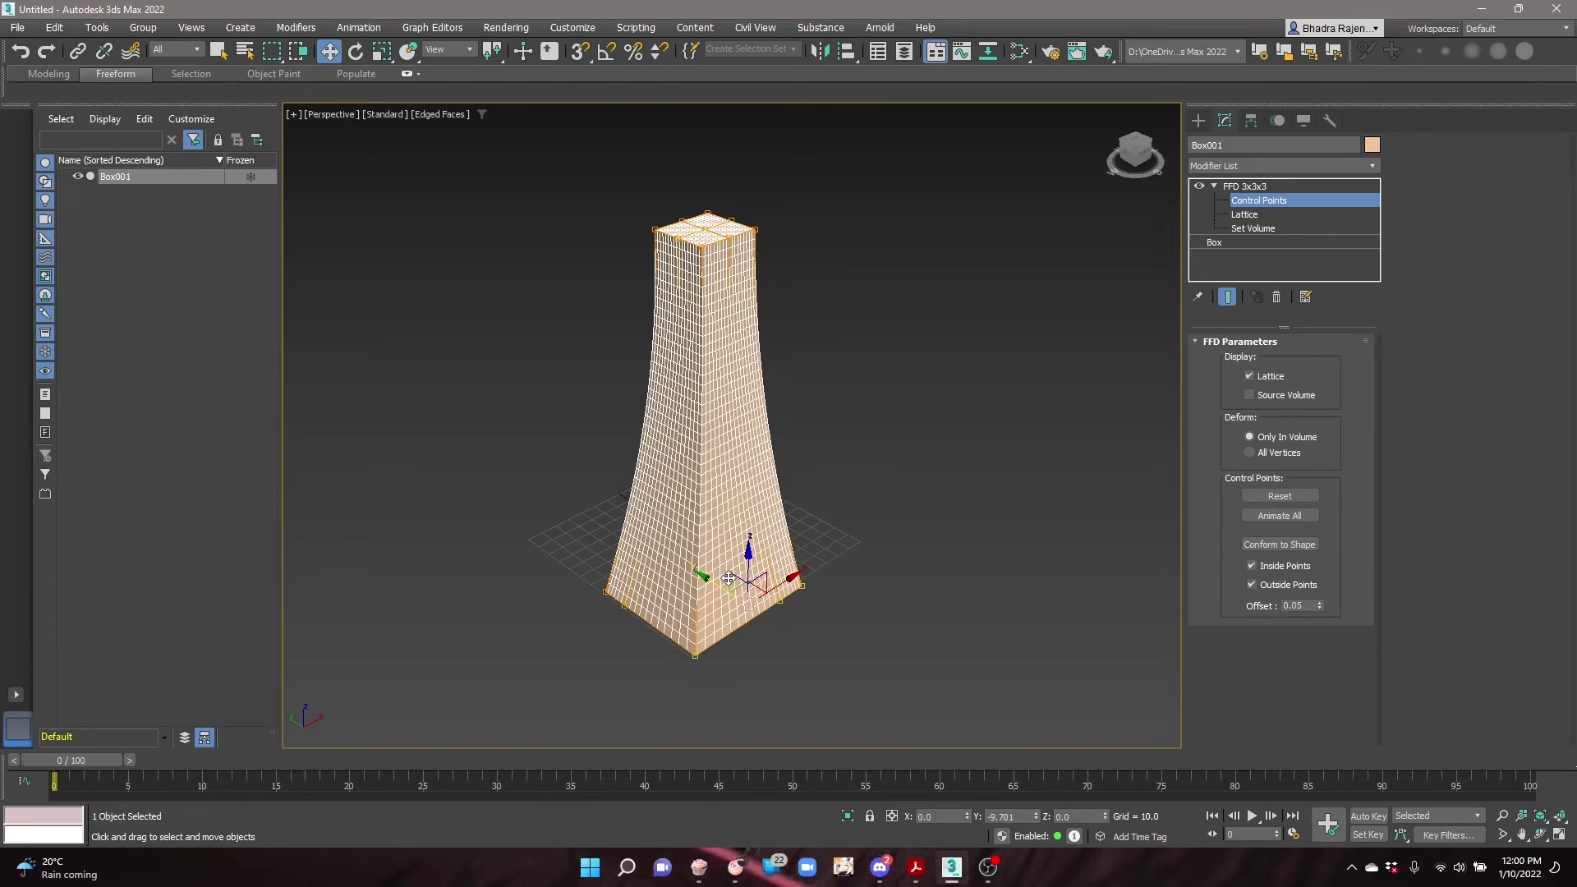
Add a Taper modifier to the tower with Amount -0.3
click(809, 596)
click(1268, 165)
key(t)
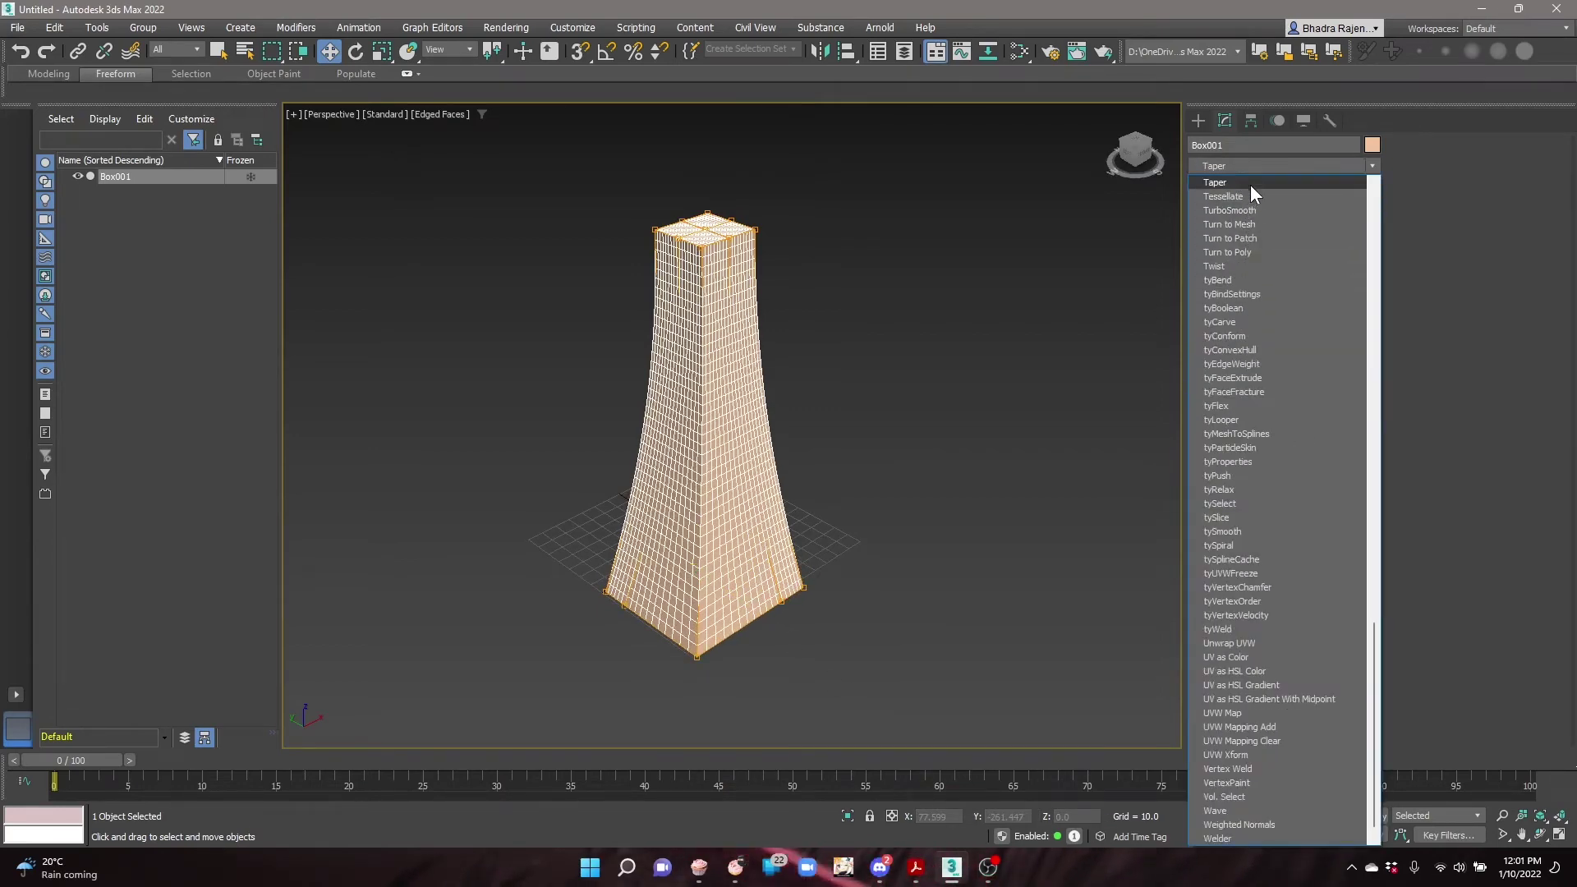
click(1249, 183)
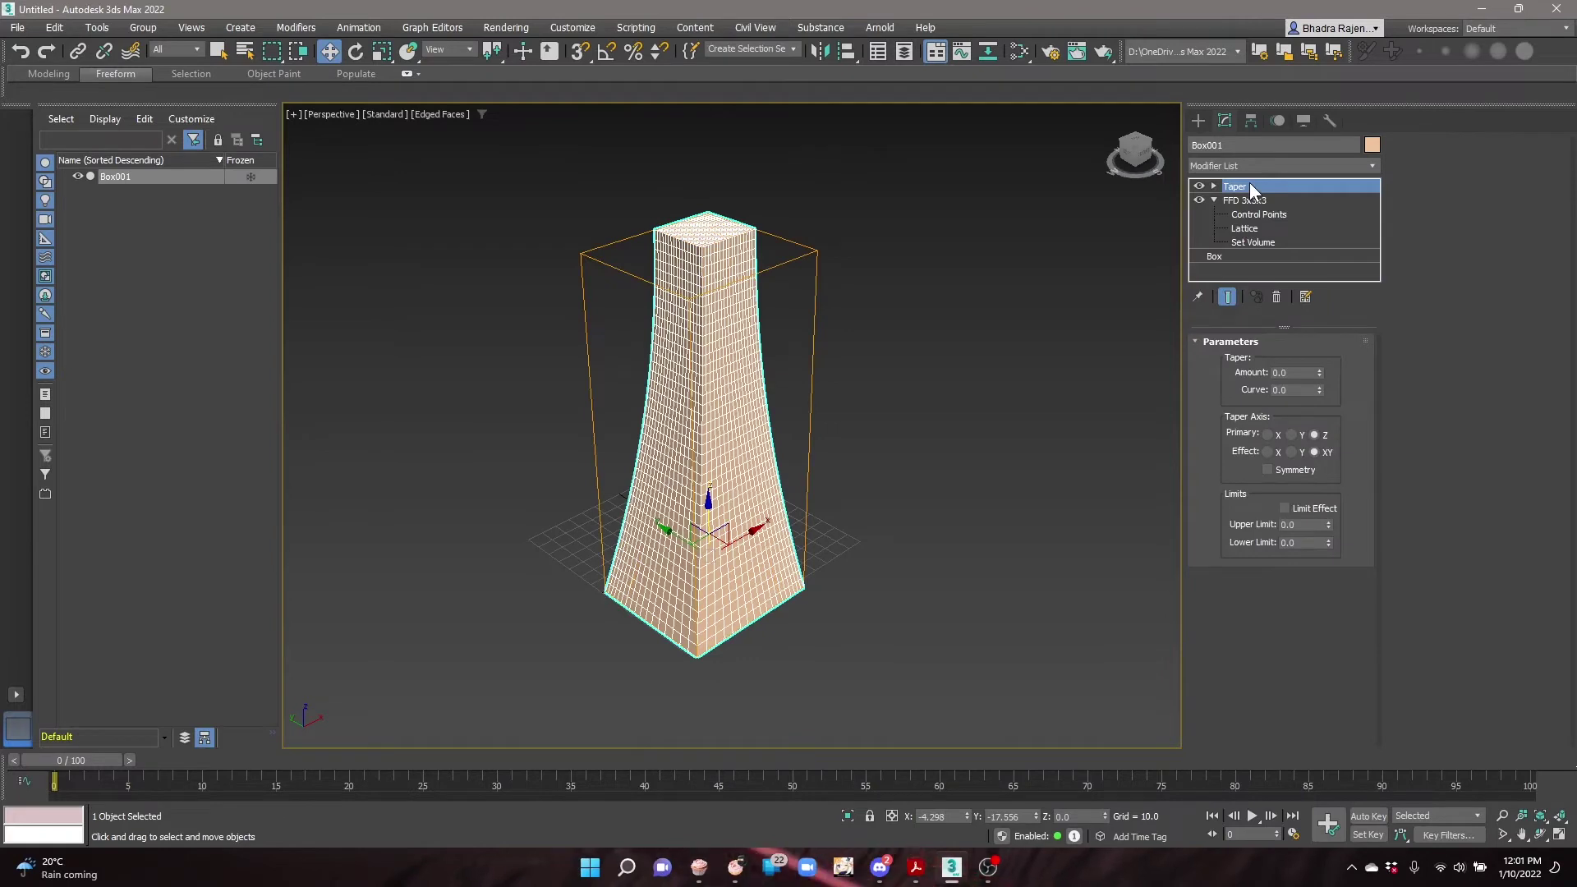
click(1309, 372)
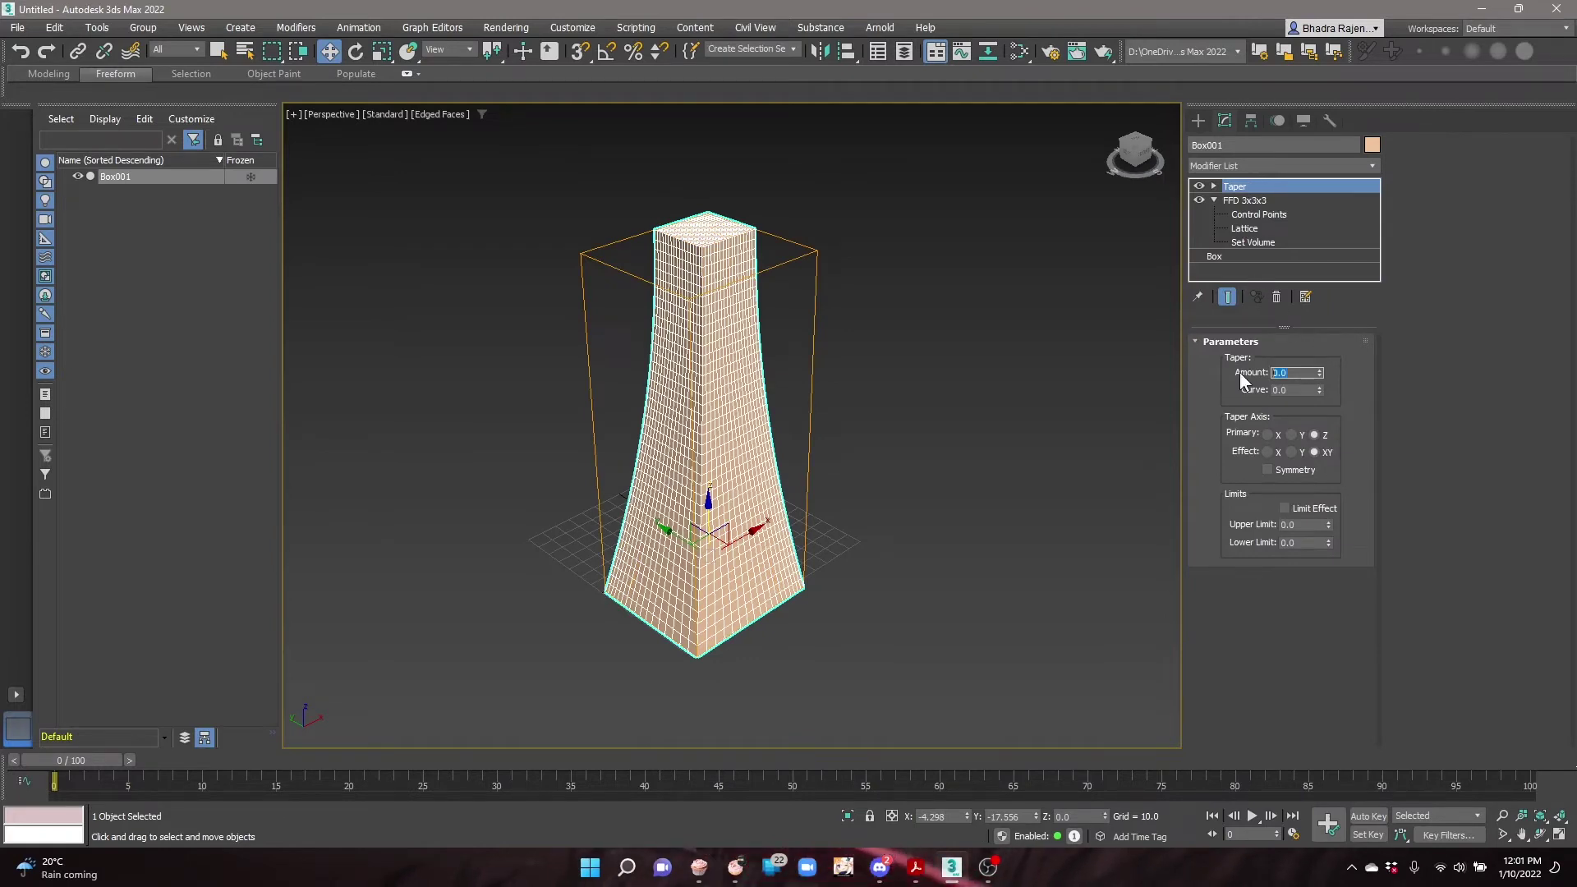
text(-0.3)
key(Return)
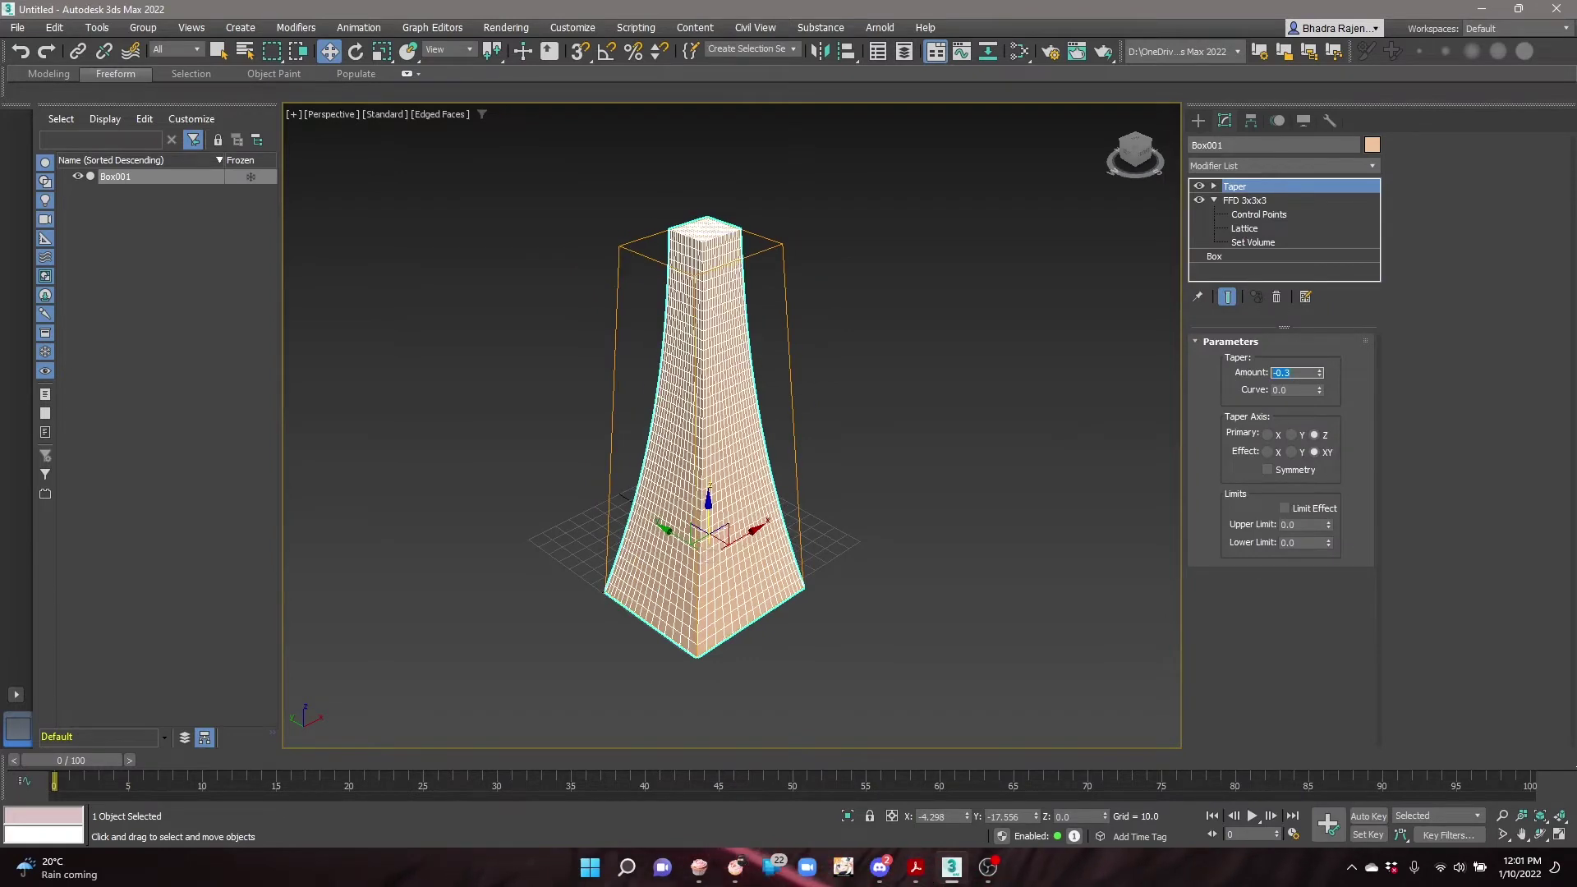
Try the taper's X and Y axes, then settle on Primary Z with Effect XY
click(1313, 436)
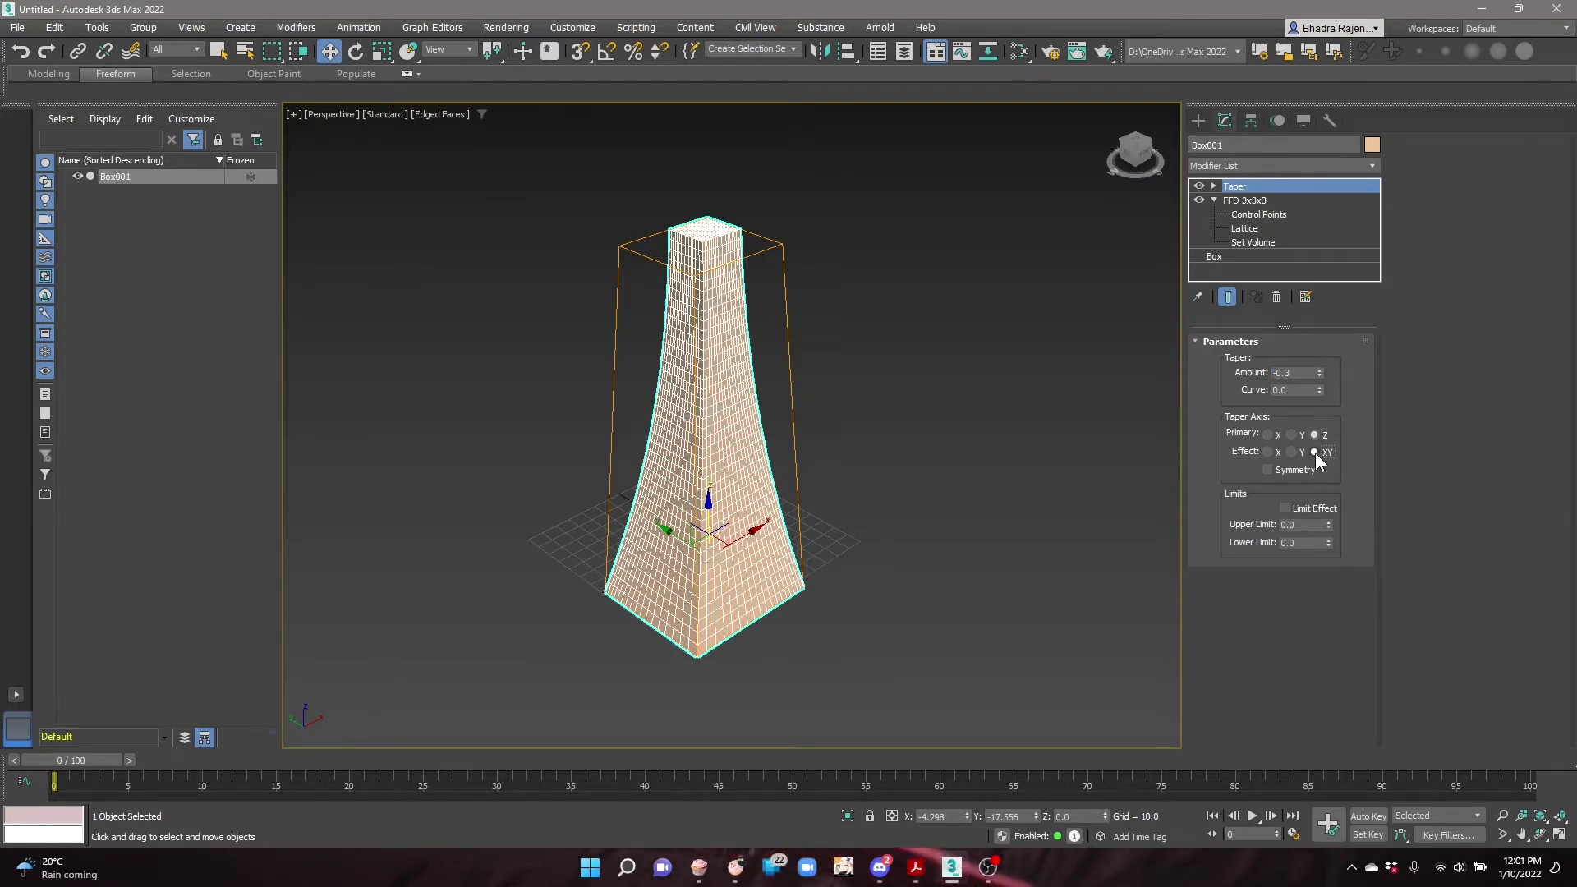
click(1291, 434)
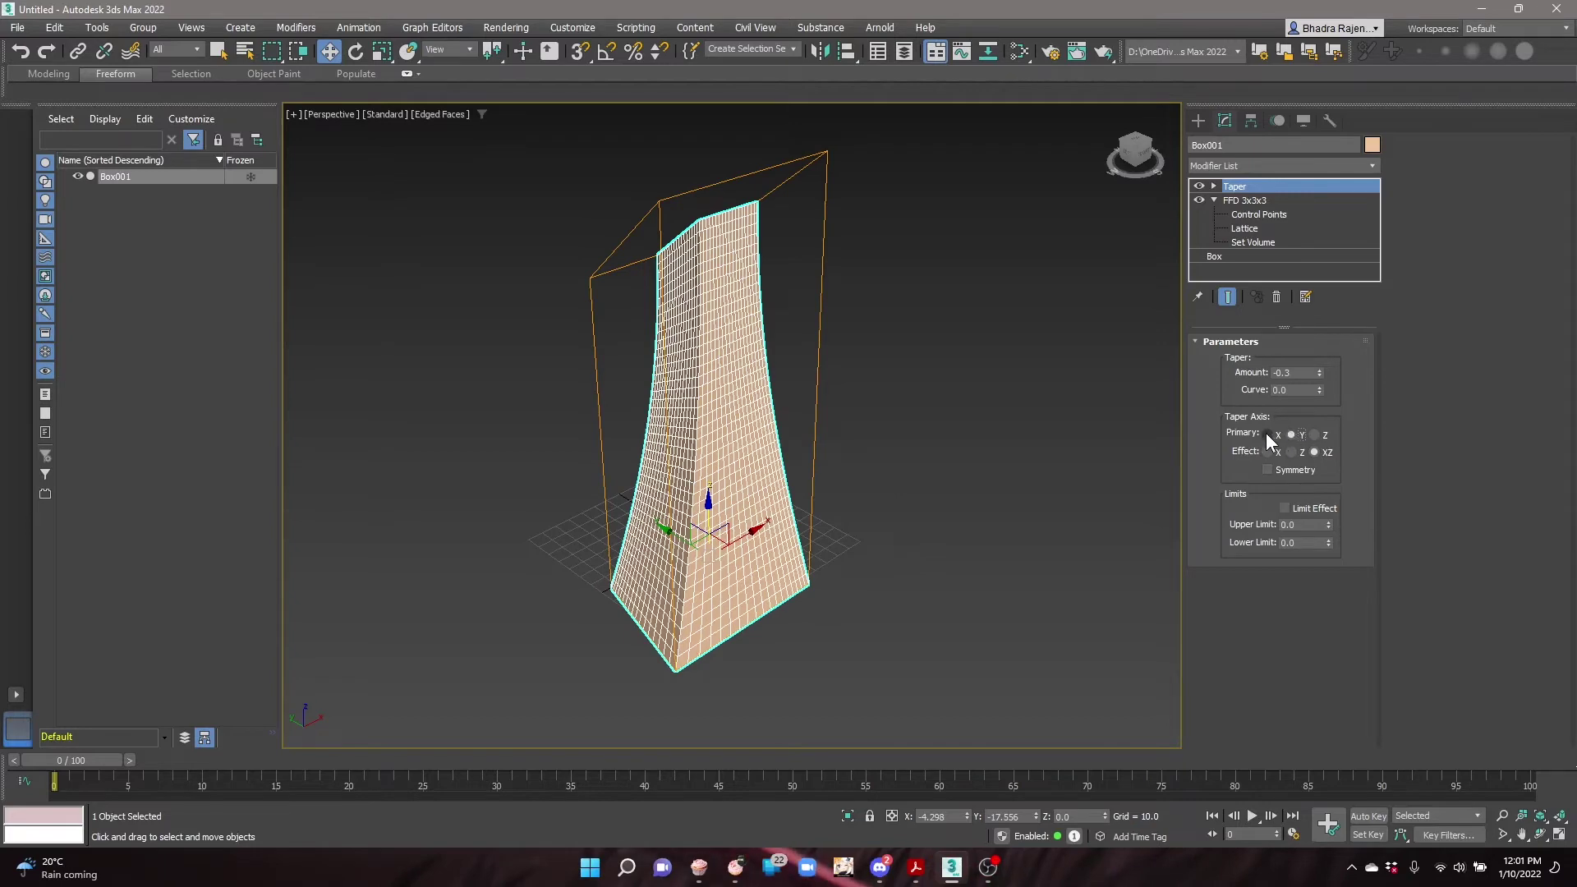
click(1267, 434)
click(1292, 451)
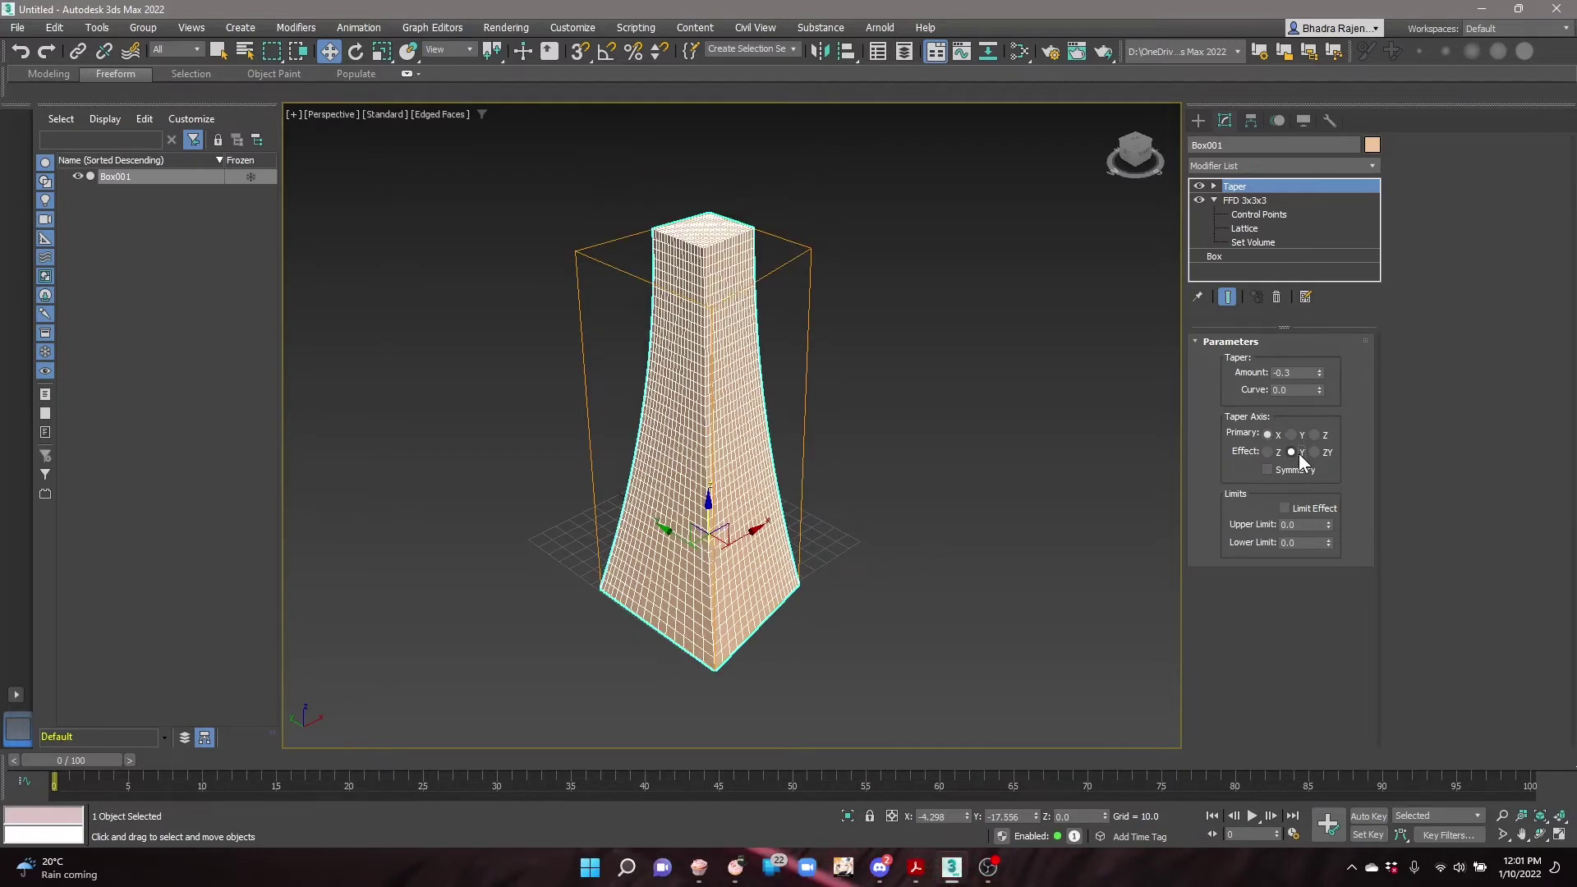
click(1268, 453)
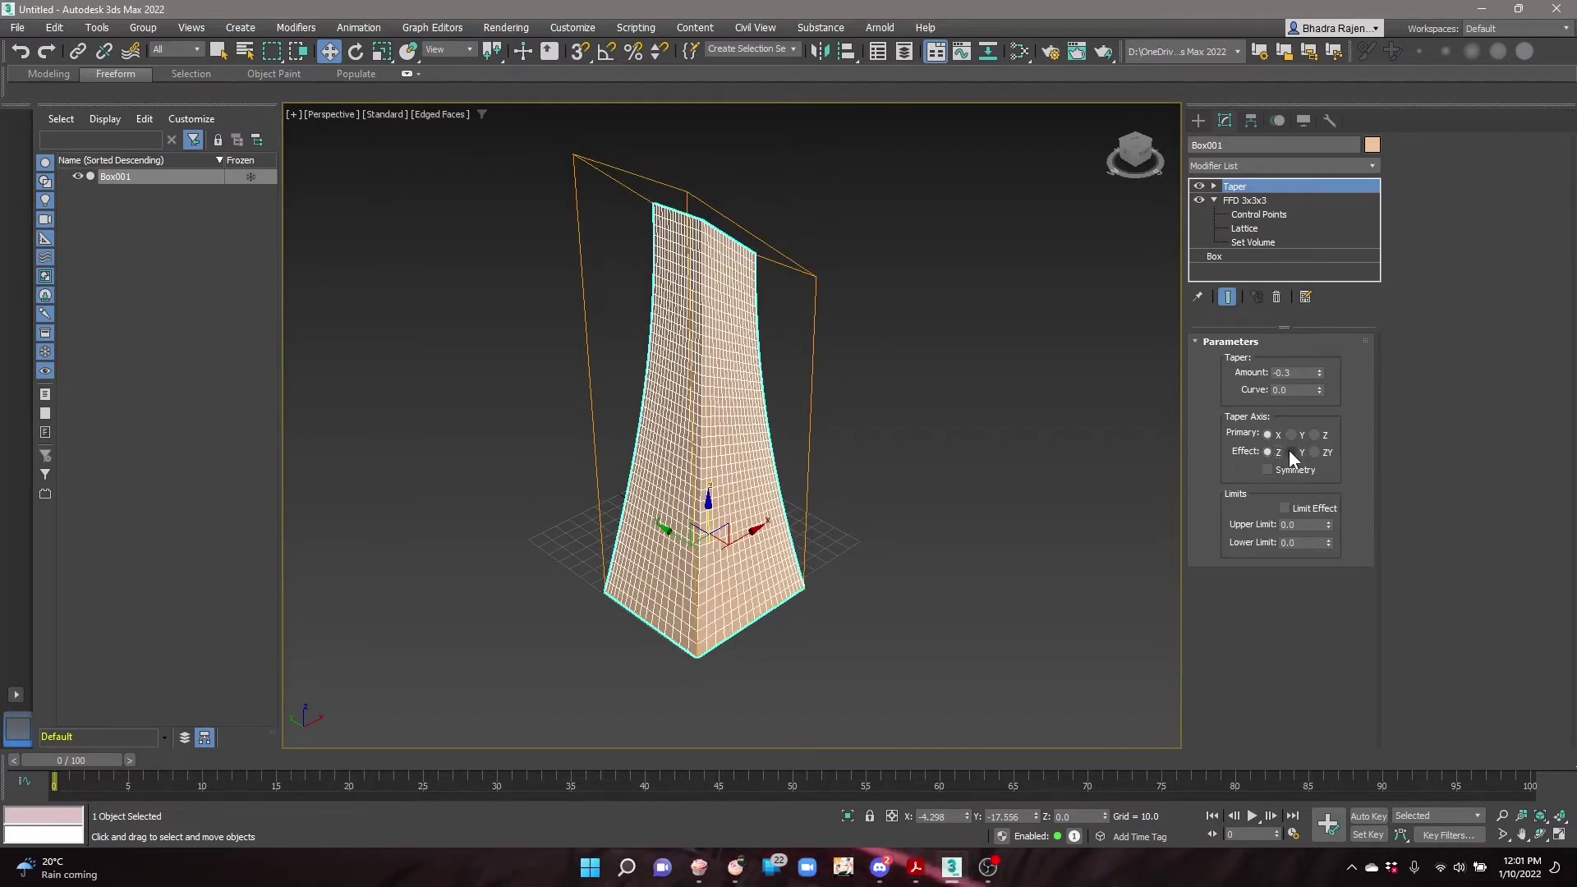
click(1316, 435)
click(1315, 452)
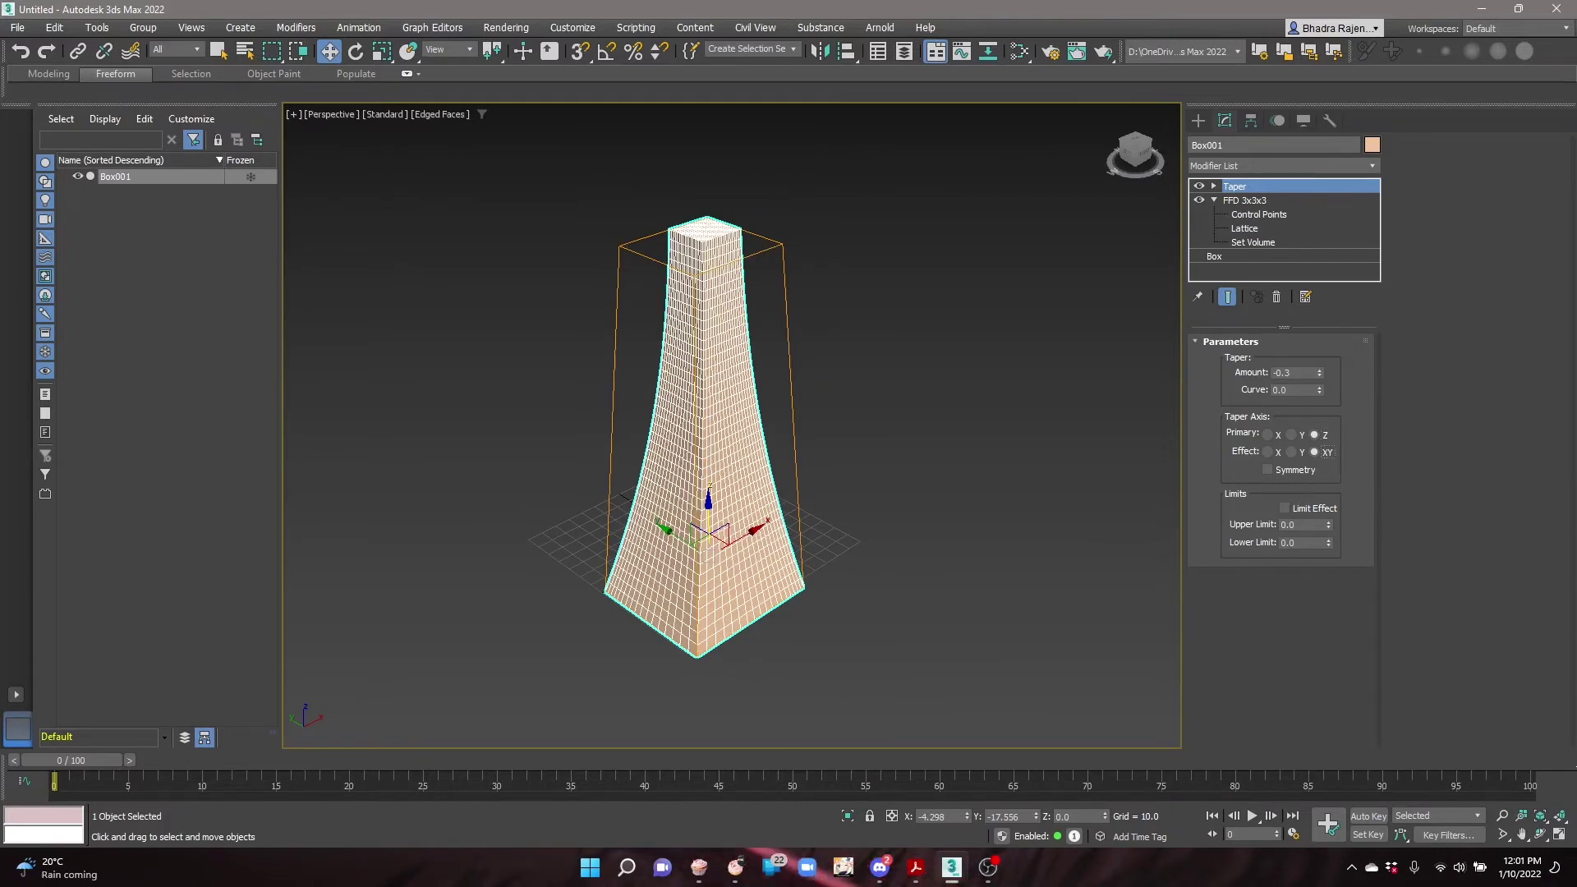
Add a Twist modifier and set its Angle to 90
click(1259, 164)
scroll(1258, 279, down, 10)
click(1238, 250)
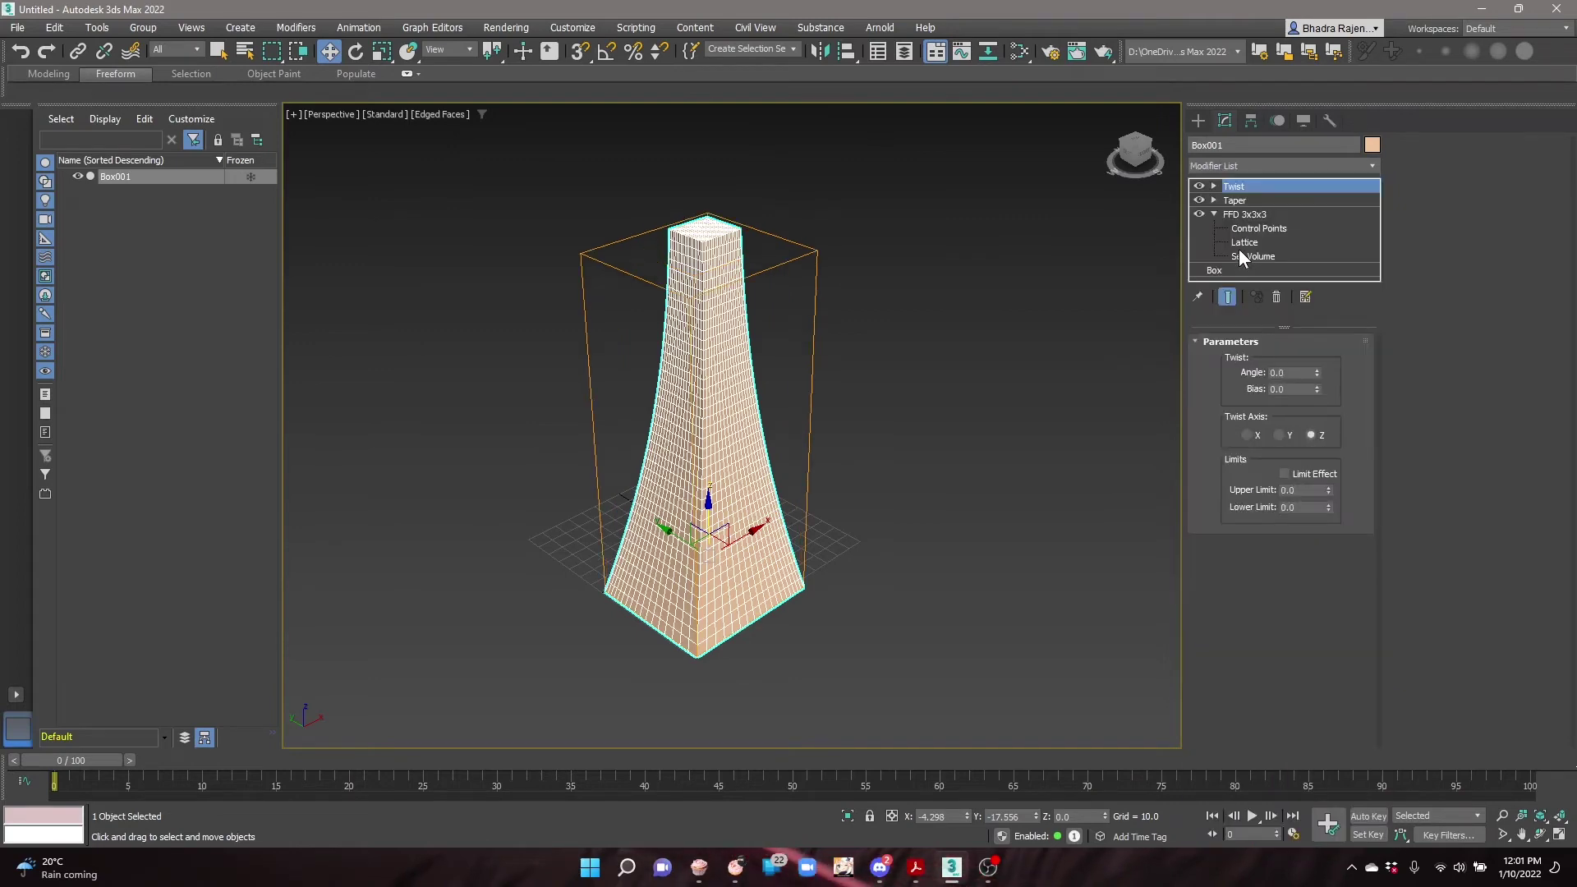
drag(1317, 374, 1241, 21)
double_click(1310, 372)
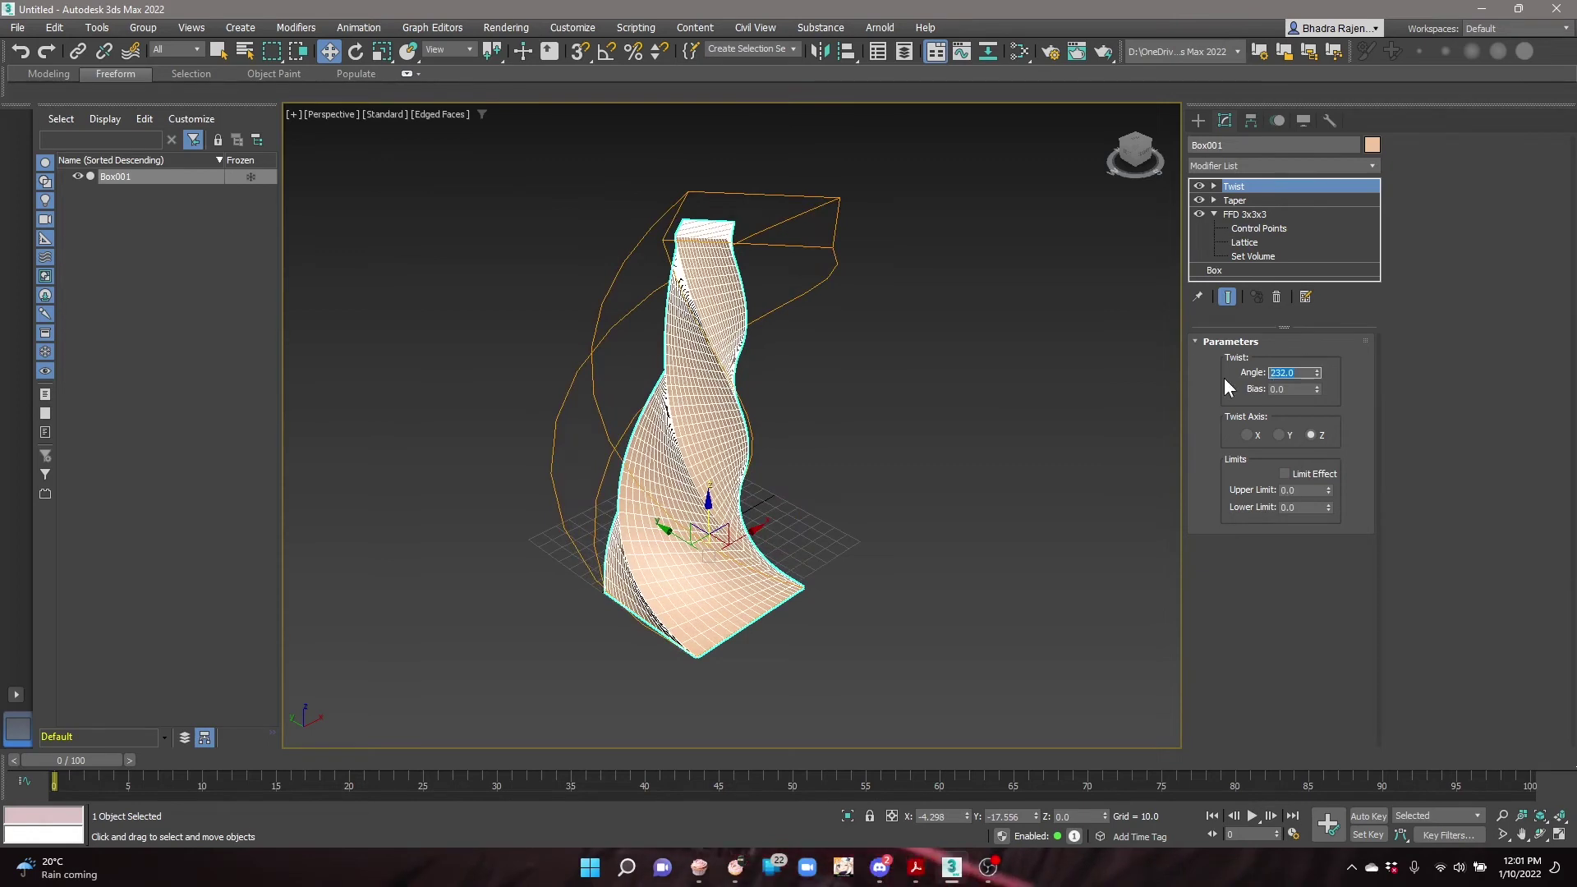
text(90)
key(Return)
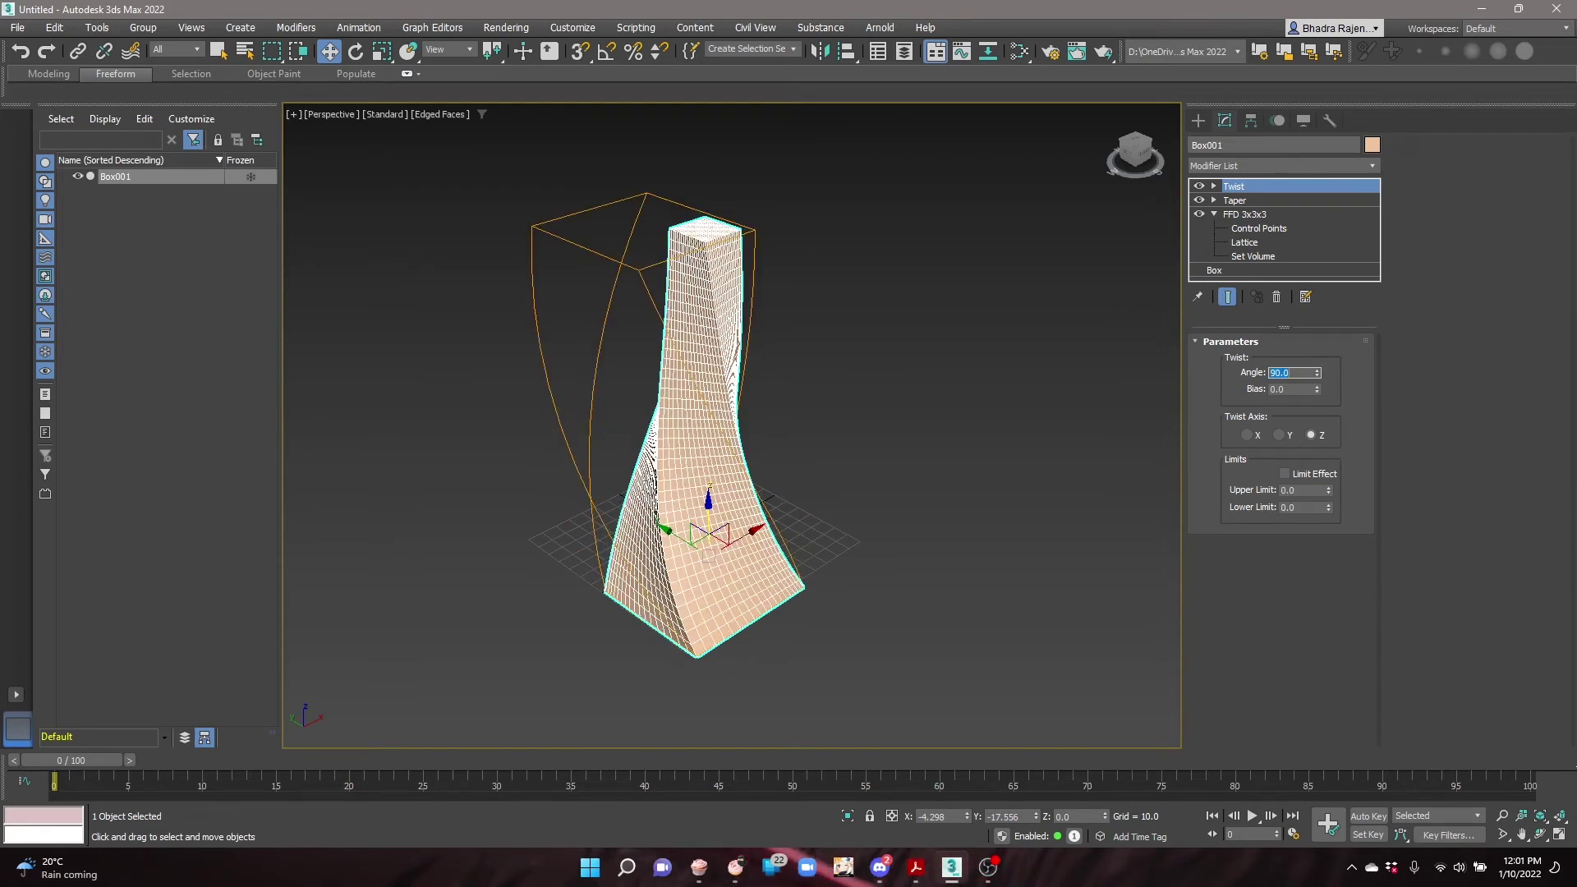
Try twisting around the Y and X axes, then set Twist Axis back to Z
click(1314, 435)
click(1279, 435)
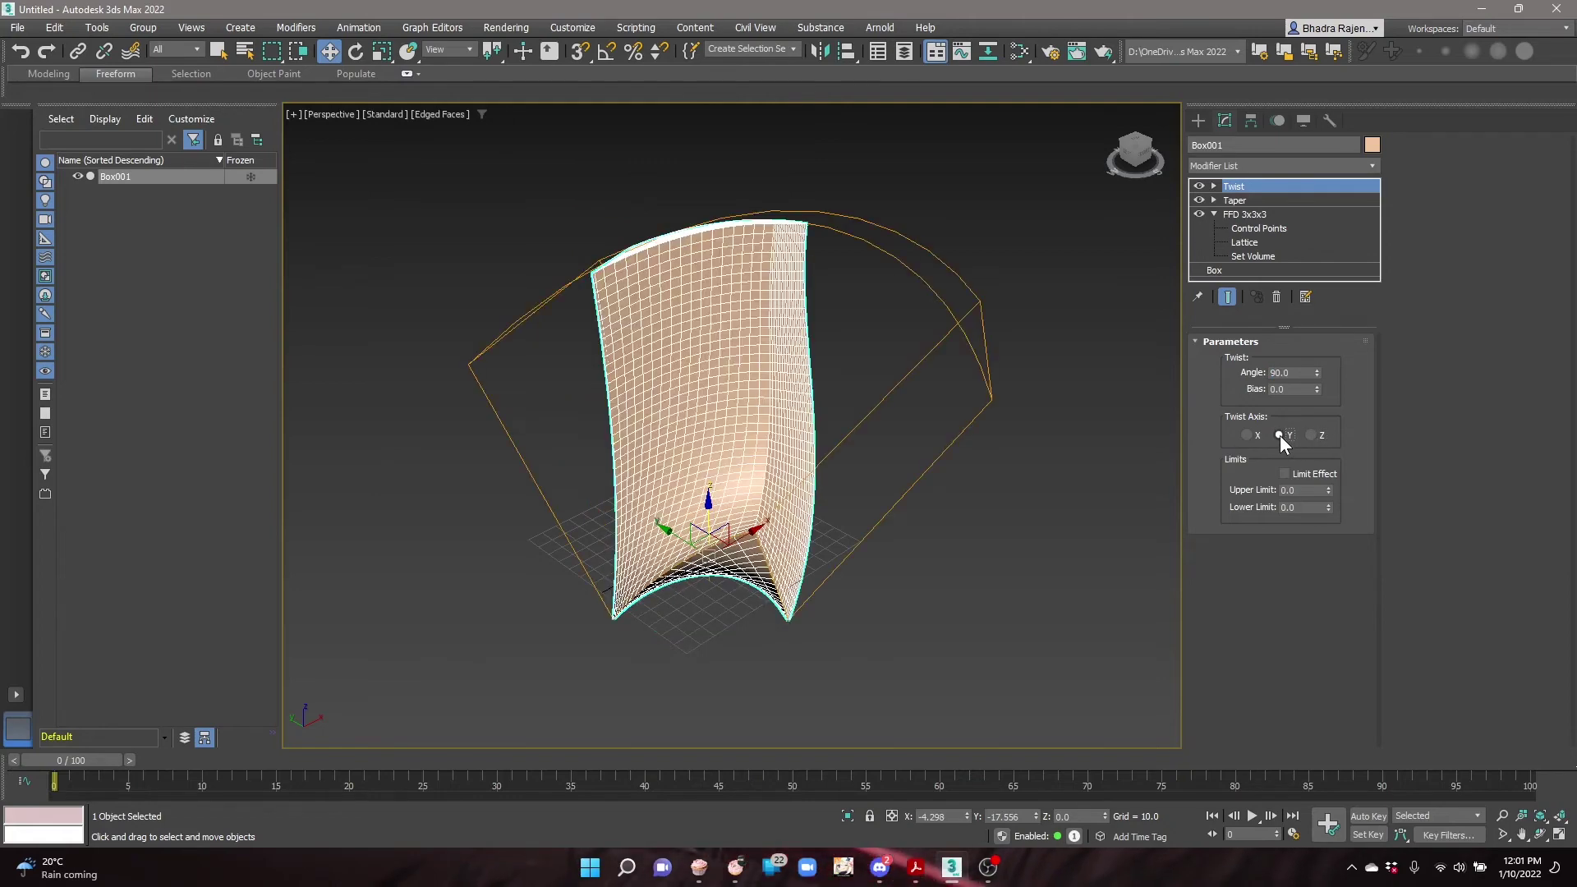
click(1248, 435)
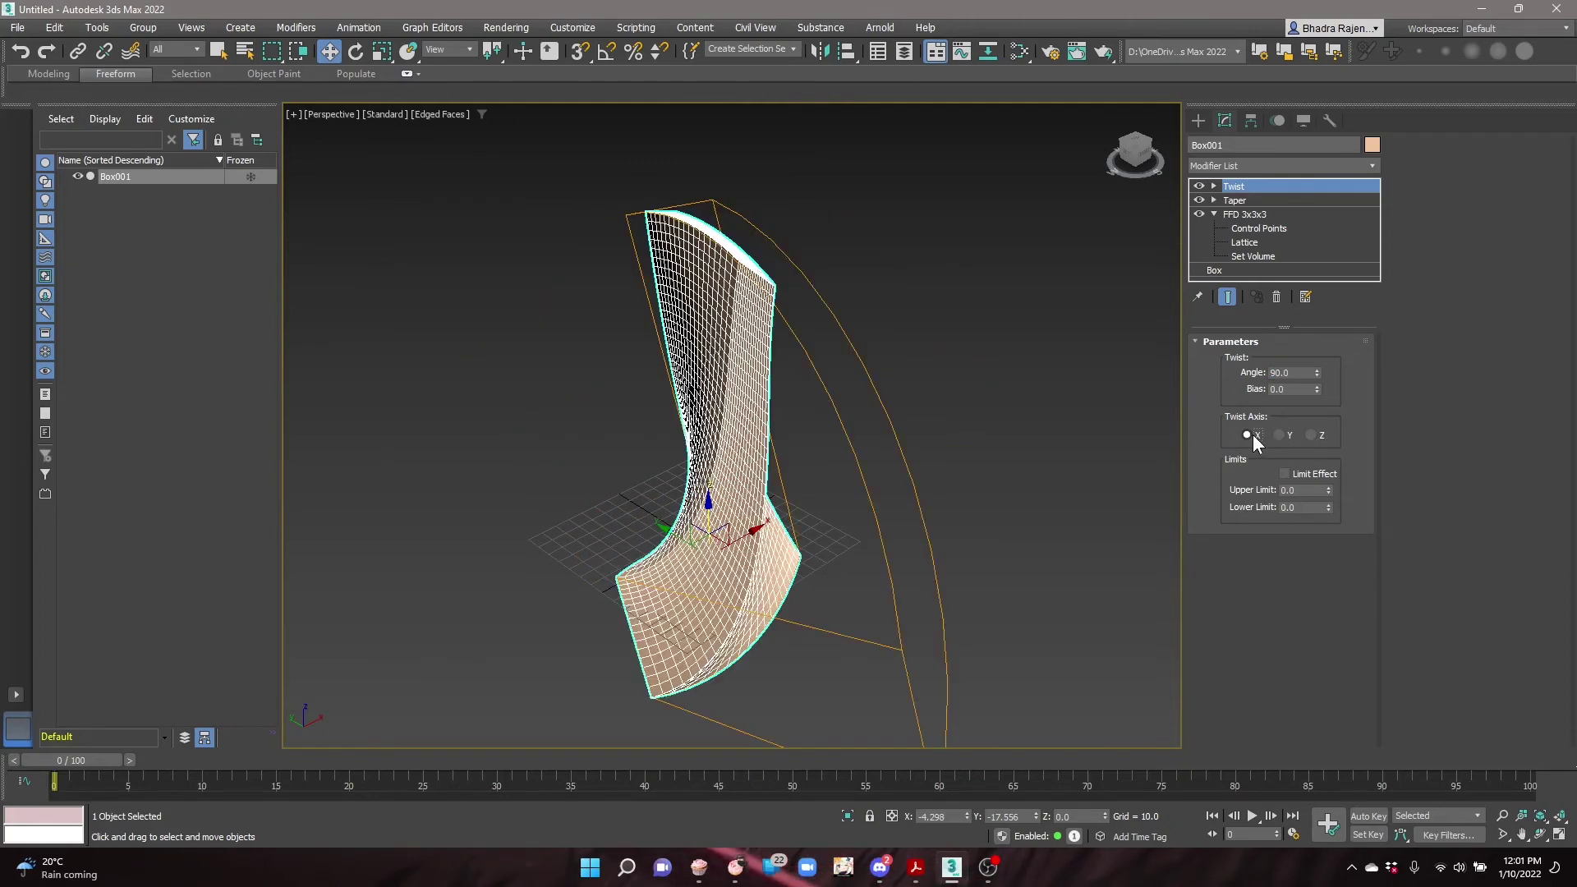
click(1311, 435)
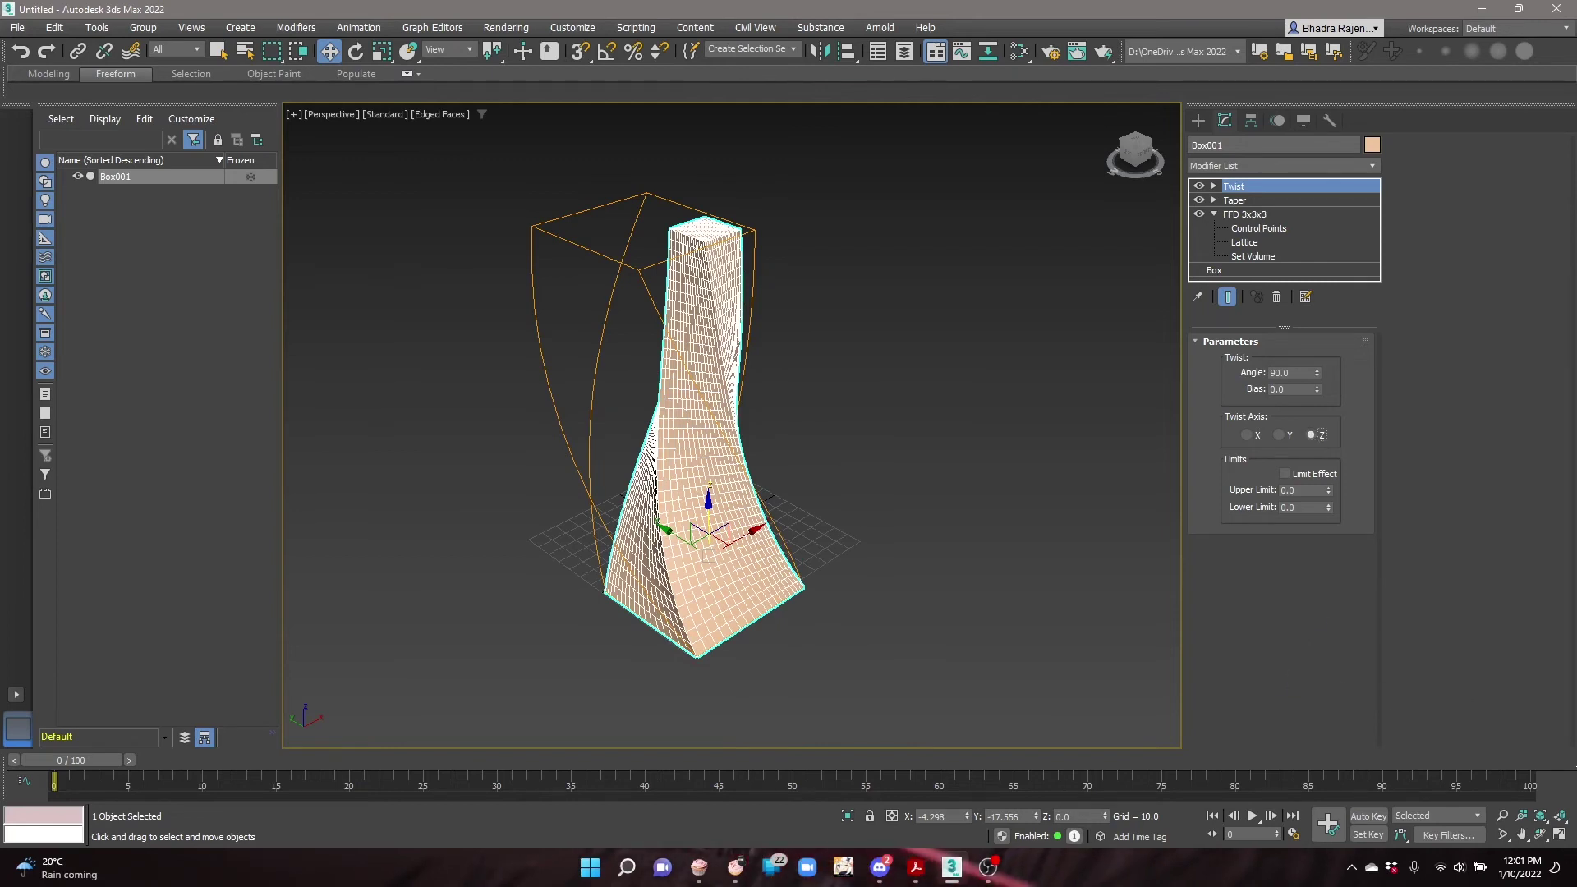
Add a Chamfer modifier at Amount 1.0 and raise its Segments to 3
click(1210, 164)
scroll(1284, 311, down, 5)
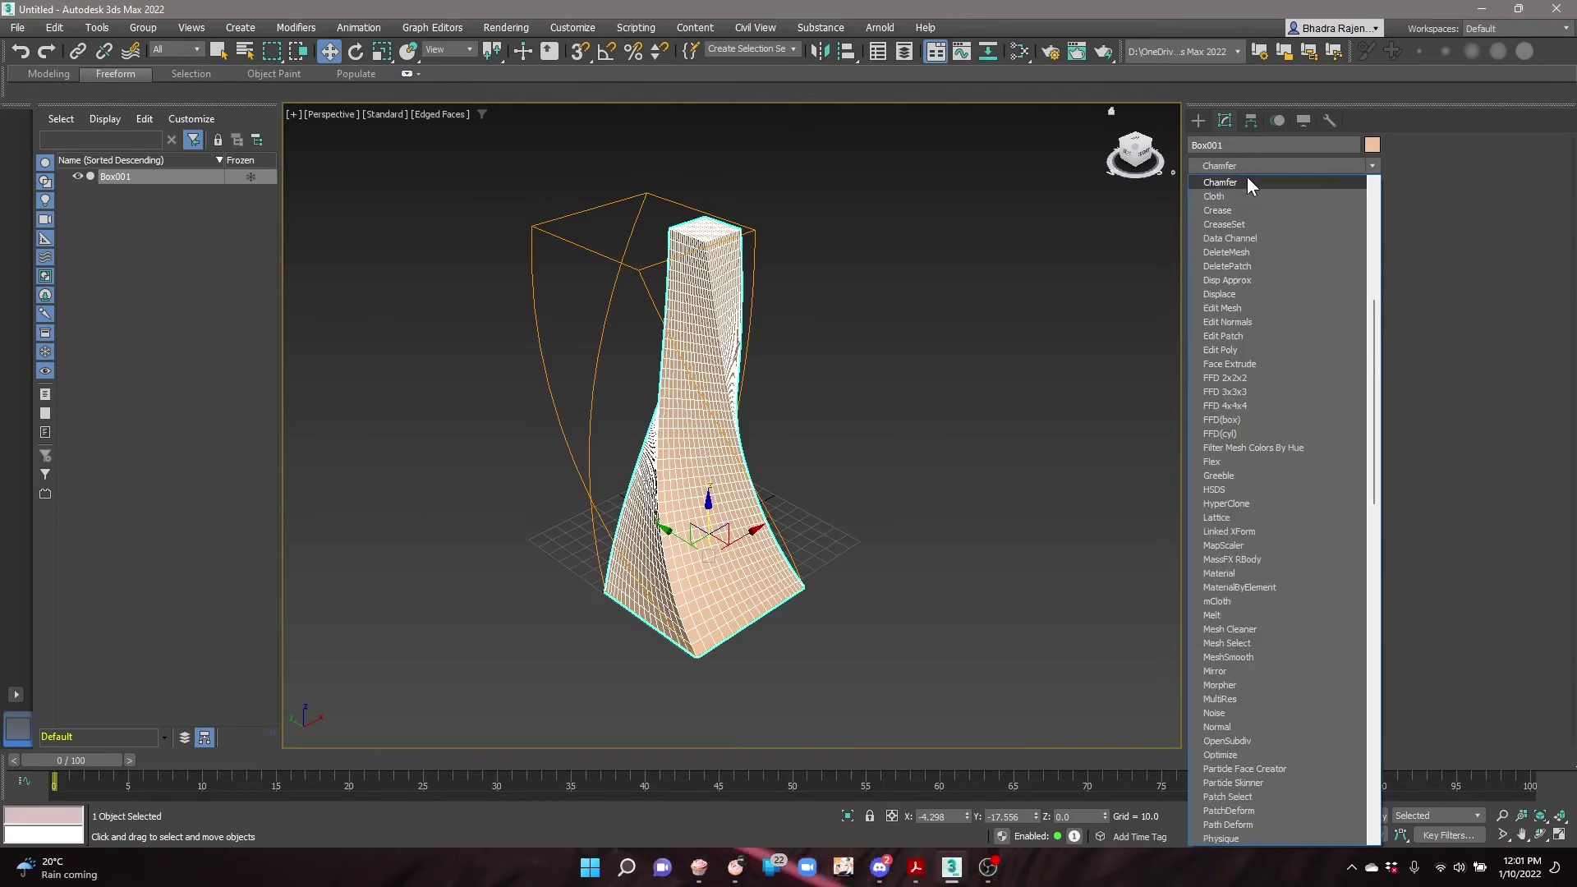
click(1247, 179)
scroll(733, 275, up, 4)
scroll(733, 275, up, 5)
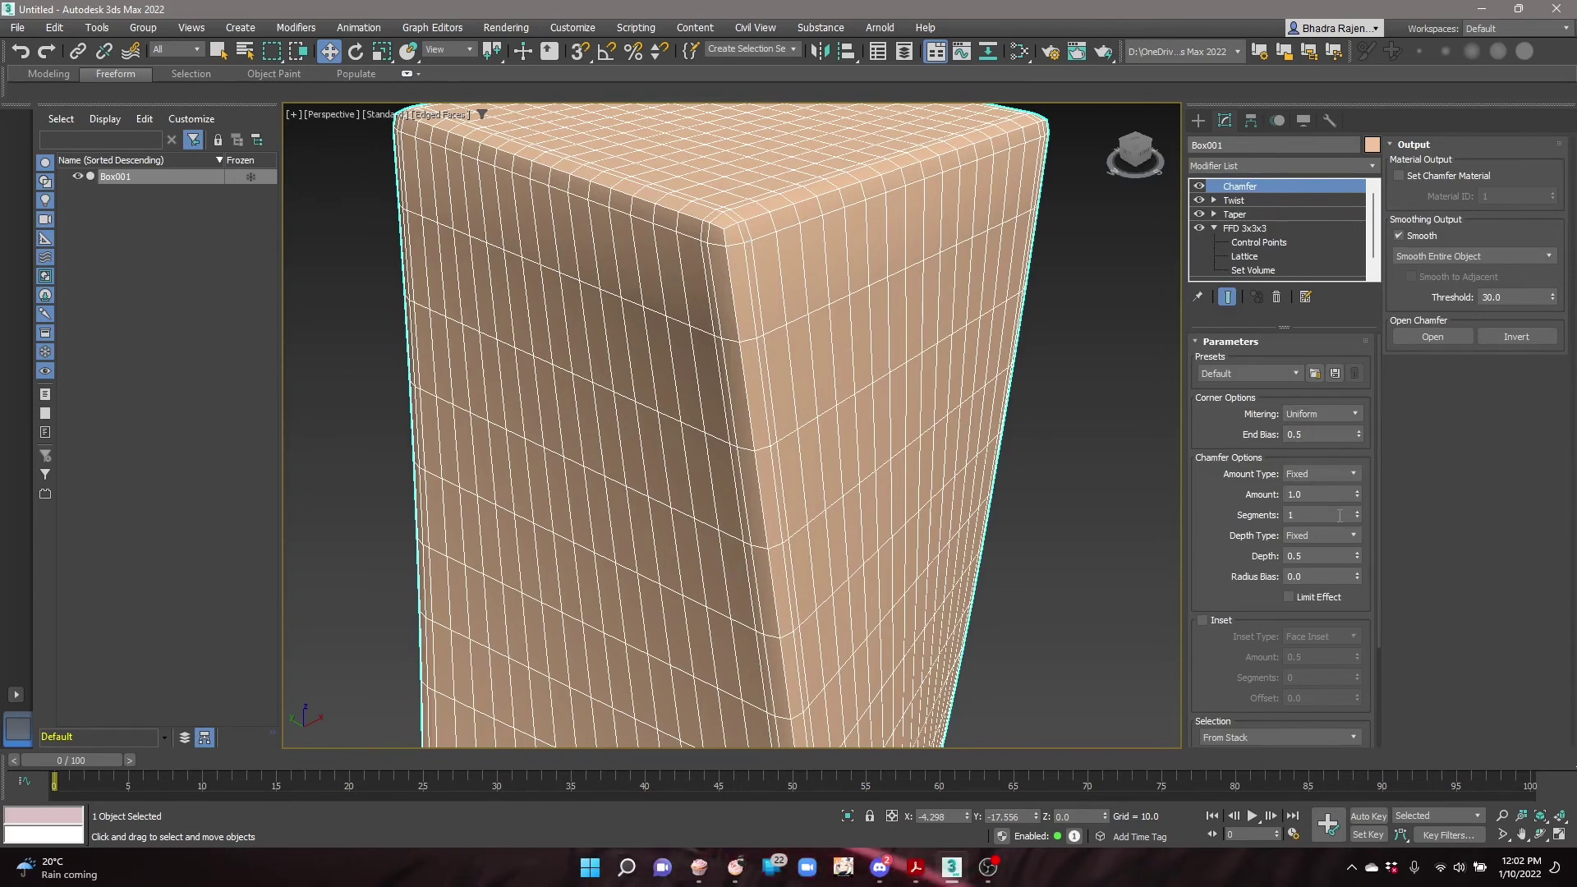
drag(1355, 518, 1355, 512)
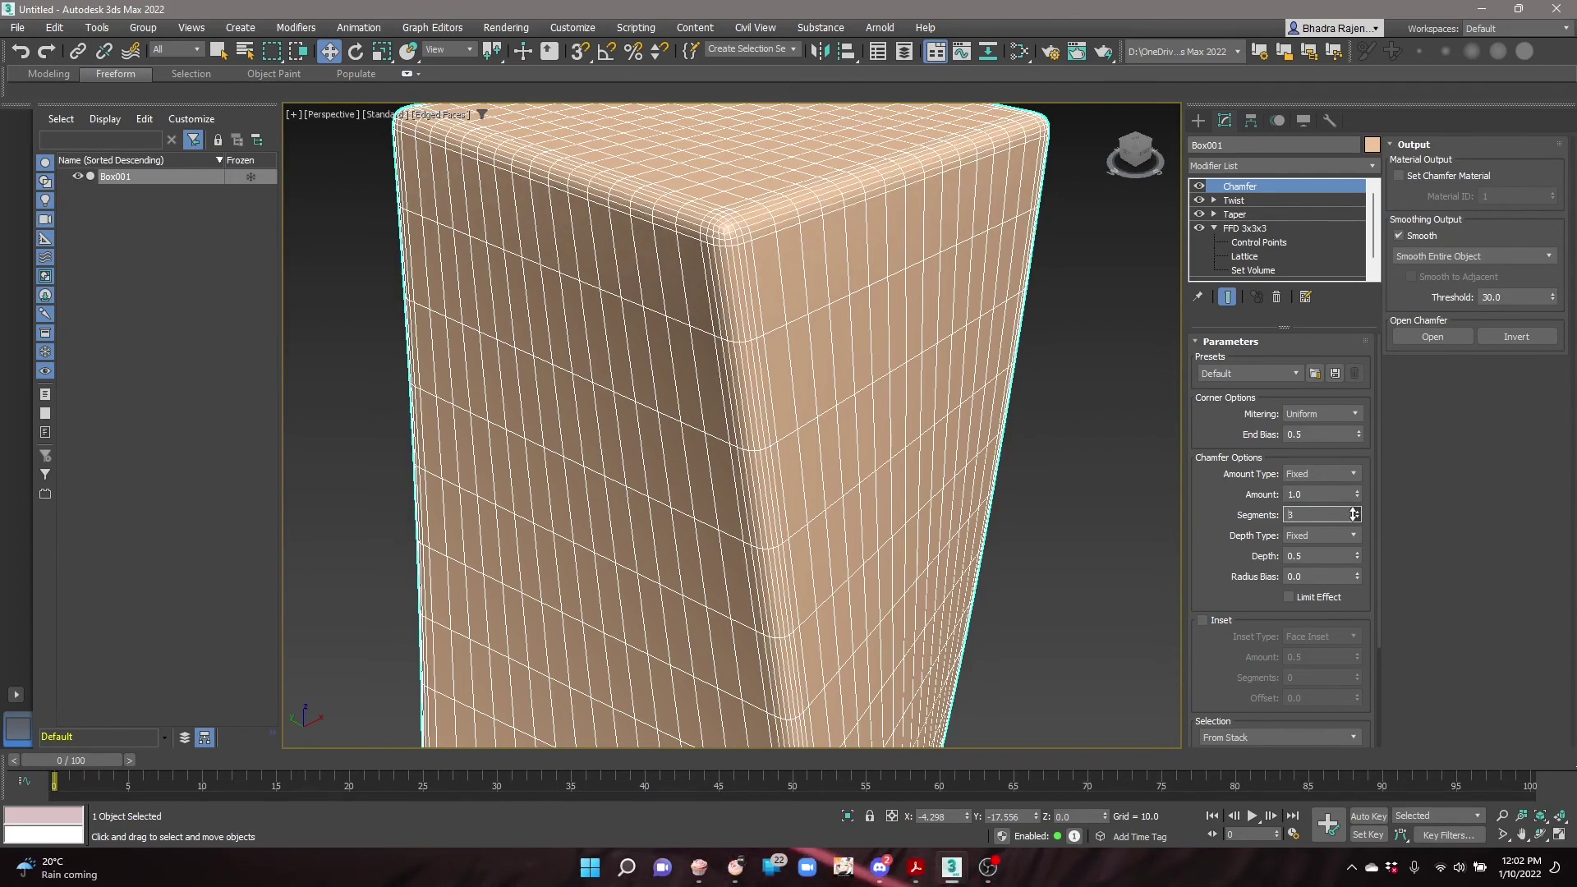